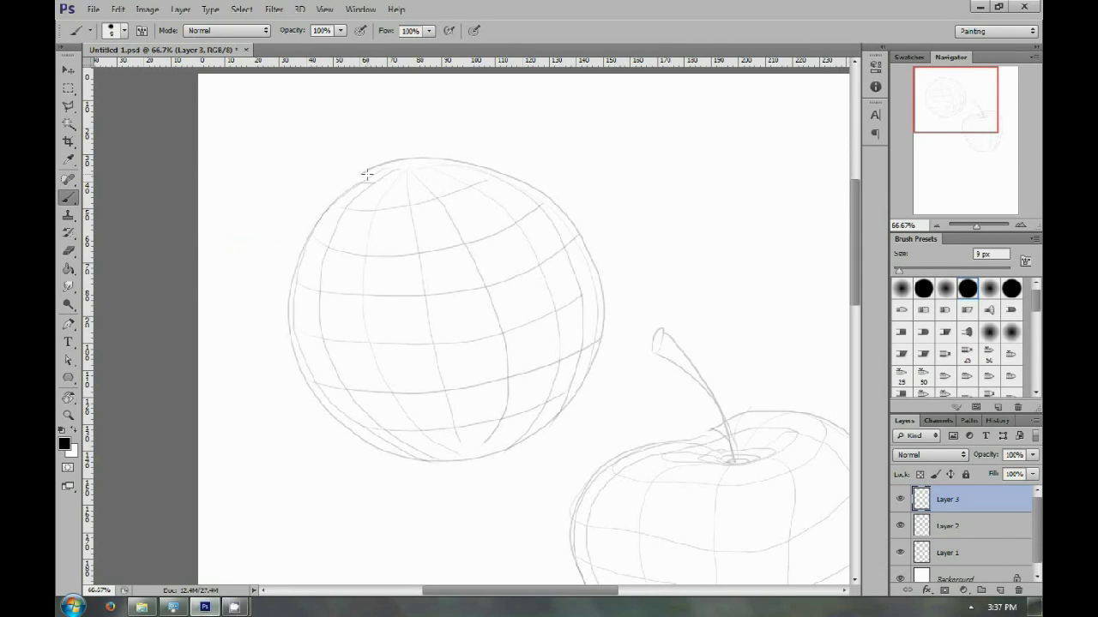
Ink the sphere's outline in black and sketch a rayed sun at its upper left with an arrow pointing toward it
mouse_move(367, 174)
mouse_down()
mouse_move(298, 373)
mouse_move(404, 451)
mouse_move(438, 455)
mouse_move(589, 252)
mouse_move(574, 227)
mouse_move(448, 155)
mouse_move(359, 176)
mouse_up()
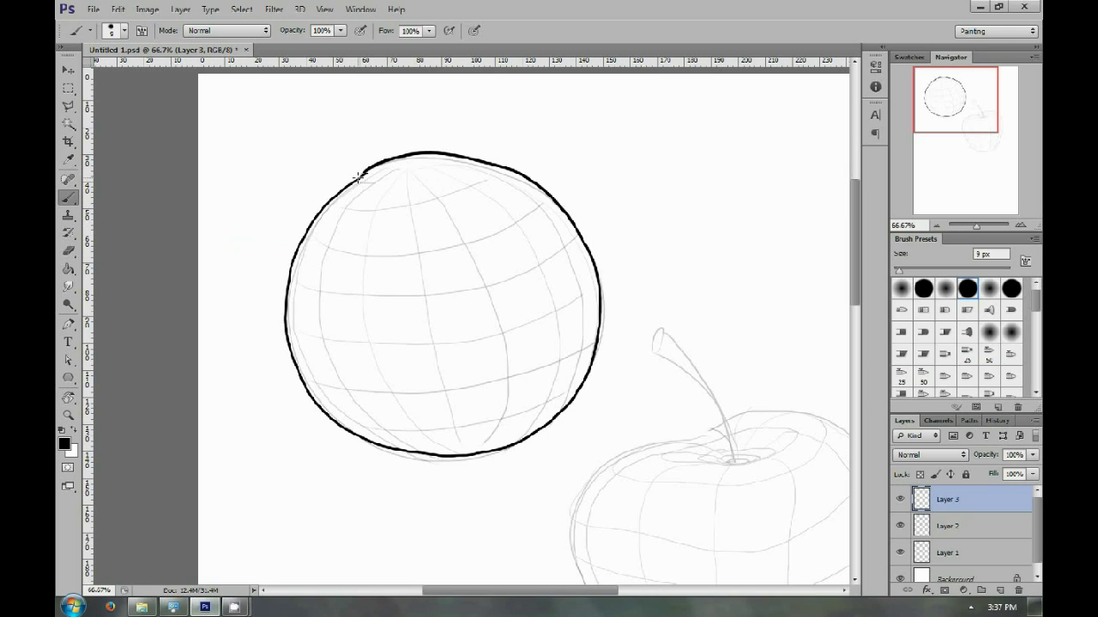
mouse_move(247, 108)
mouse_down()
mouse_move(244, 136)
mouse_move(249, 101)
mouse_up()
drag(261, 154, 264, 172)
mouse_move(280, 145)
mouse_down()
mouse_move(285, 164)
mouse_move(305, 127)
mouse_up()
mouse_move(291, 107)
mouse_down()
mouse_move(302, 96)
mouse_move(256, 77)
mouse_up()
drag(211, 90, 227, 96)
drag(233, 156, 216, 176)
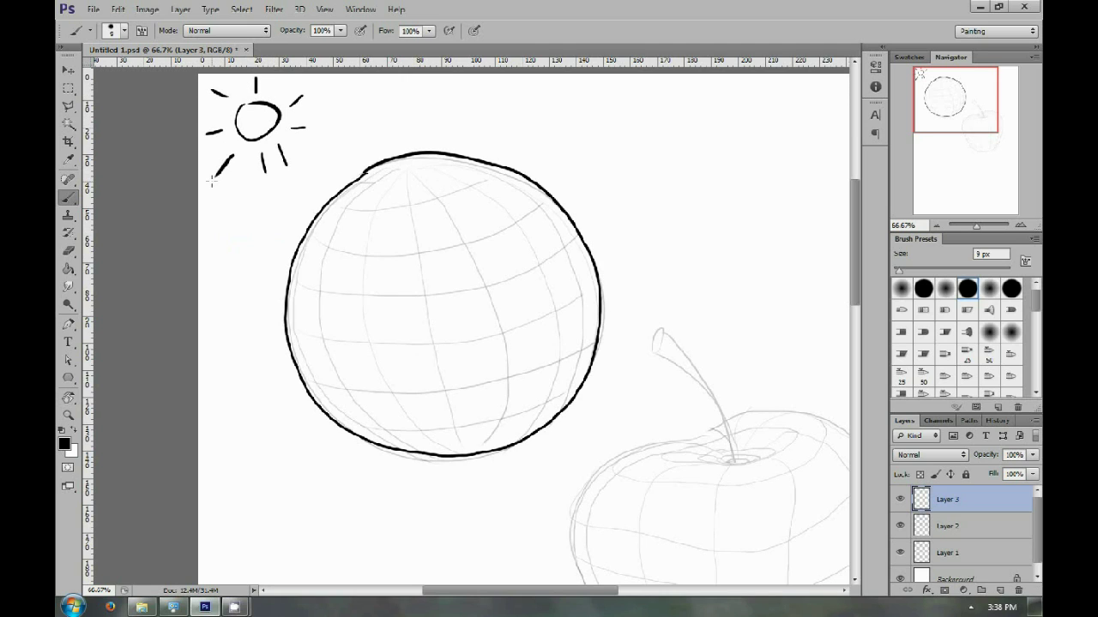
mouse_move(299, 144)
mouse_down()
mouse_move(324, 167)
mouse_move(317, 156)
mouse_up()
Hatch the sphere's left side with parallel diagonal strokes that lengthen toward the middle, leaving a blank highlight near the upper left
drag(303, 236, 345, 192)
mouse_move(295, 259)
mouse_down()
mouse_move(345, 197)
mouse_move(290, 283)
mouse_up()
mouse_move(286, 290)
mouse_down()
mouse_move(280, 302)
mouse_move(331, 248)
mouse_up()
drag(285, 324, 324, 267)
drag(286, 347, 340, 263)
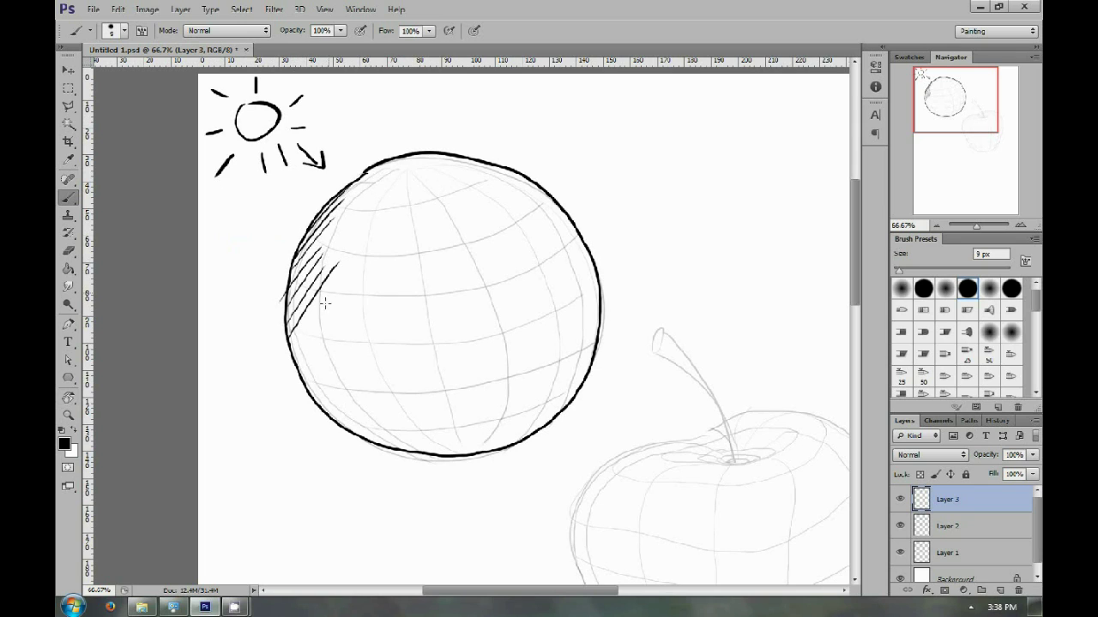
drag(294, 351, 341, 276)
drag(302, 374, 360, 268)
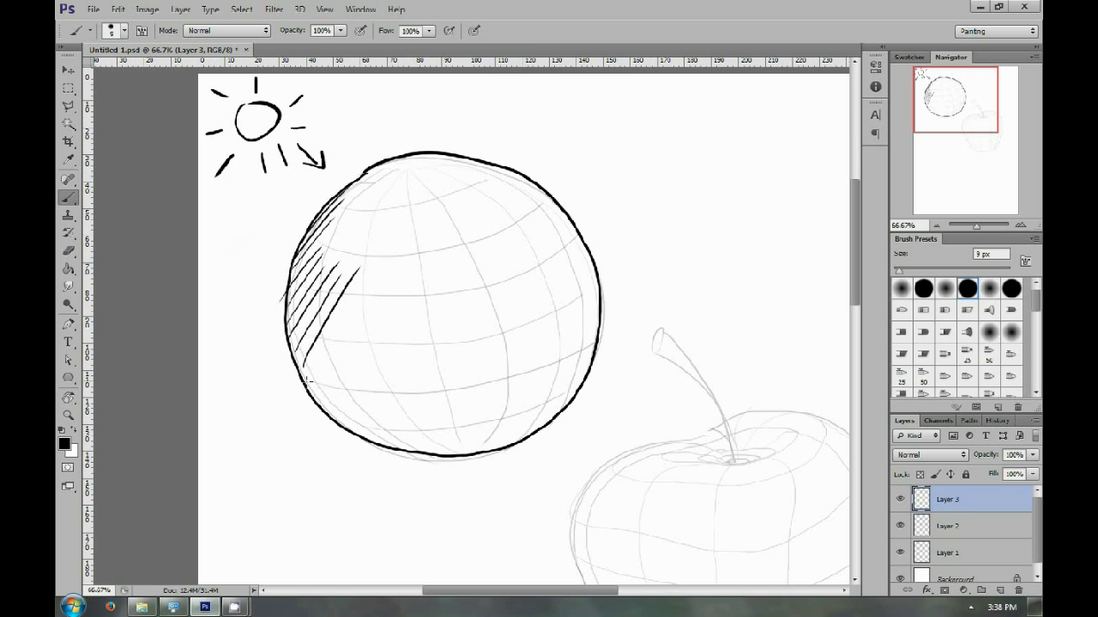
drag(305, 381, 380, 275)
drag(320, 395, 431, 214)
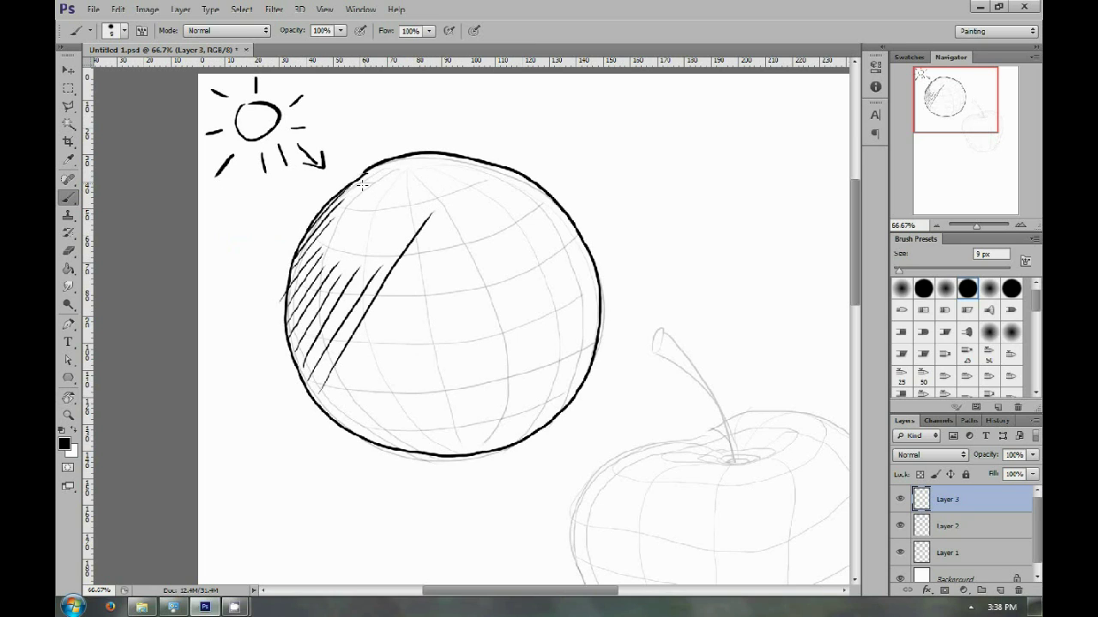
Hatch the sphere's top edge and extend long diagonal strokes across its middle, keeping the highlight area blank
mouse_move(348, 197)
mouse_down()
mouse_move(384, 162)
mouse_move(417, 158)
mouse_up()
mouse_move(407, 178)
mouse_down()
mouse_move(451, 151)
mouse_move(446, 163)
mouse_up()
drag(422, 204, 460, 166)
drag(414, 230, 477, 168)
drag(322, 401, 477, 172)
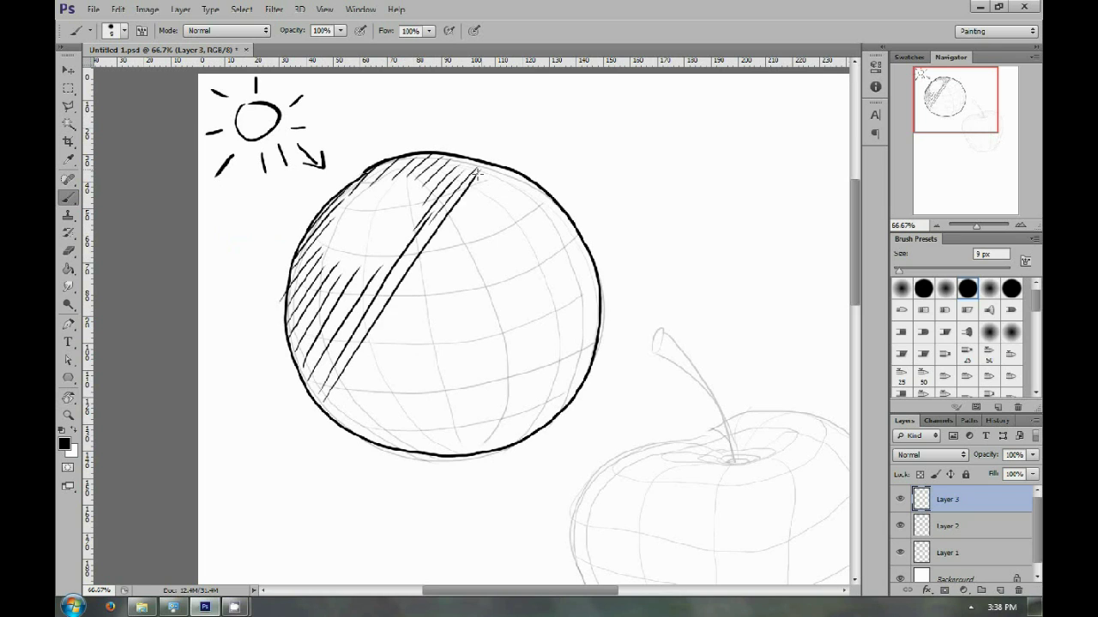
drag(331, 408, 495, 168)
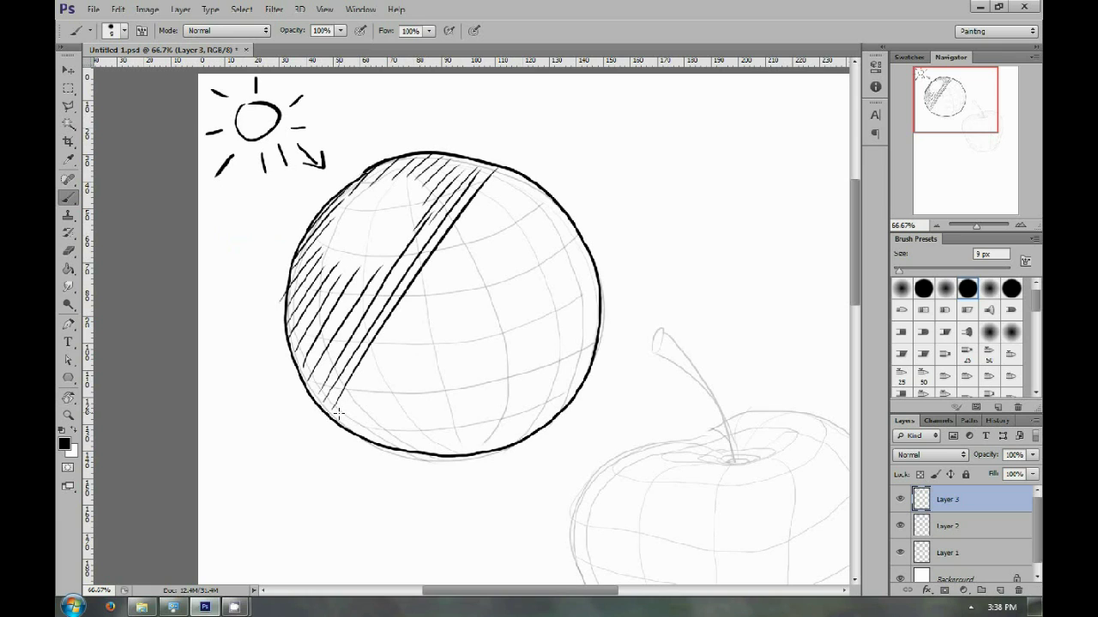
drag(337, 414, 504, 182)
drag(354, 413, 485, 205)
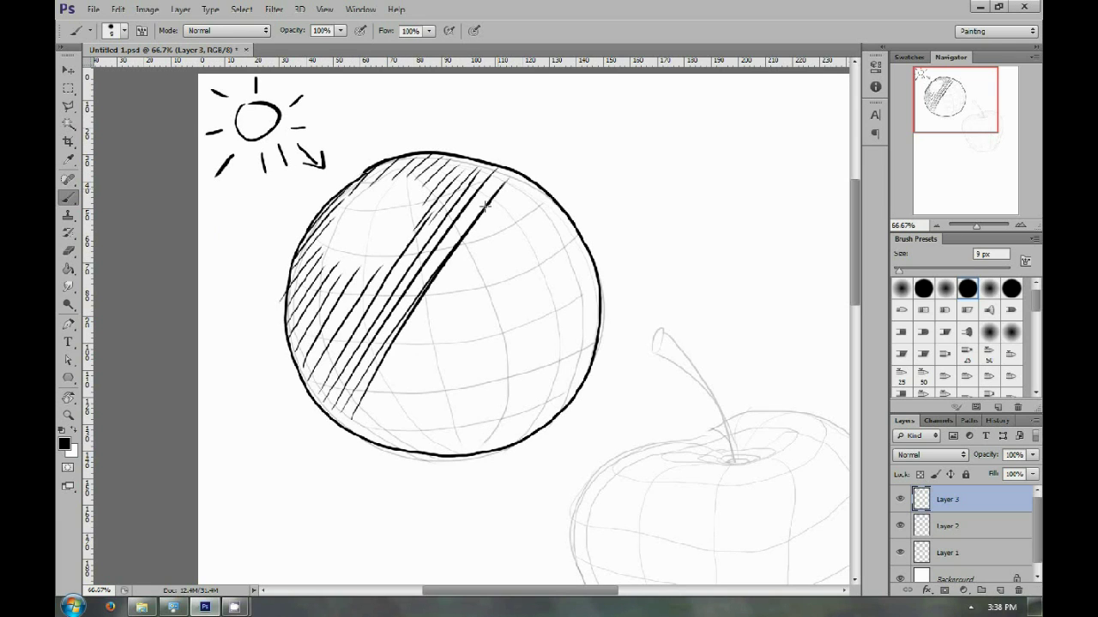
Continue the diagonal hatching across the sphere's right half down to its lower right edge
drag(354, 425, 501, 208)
drag(369, 423, 509, 217)
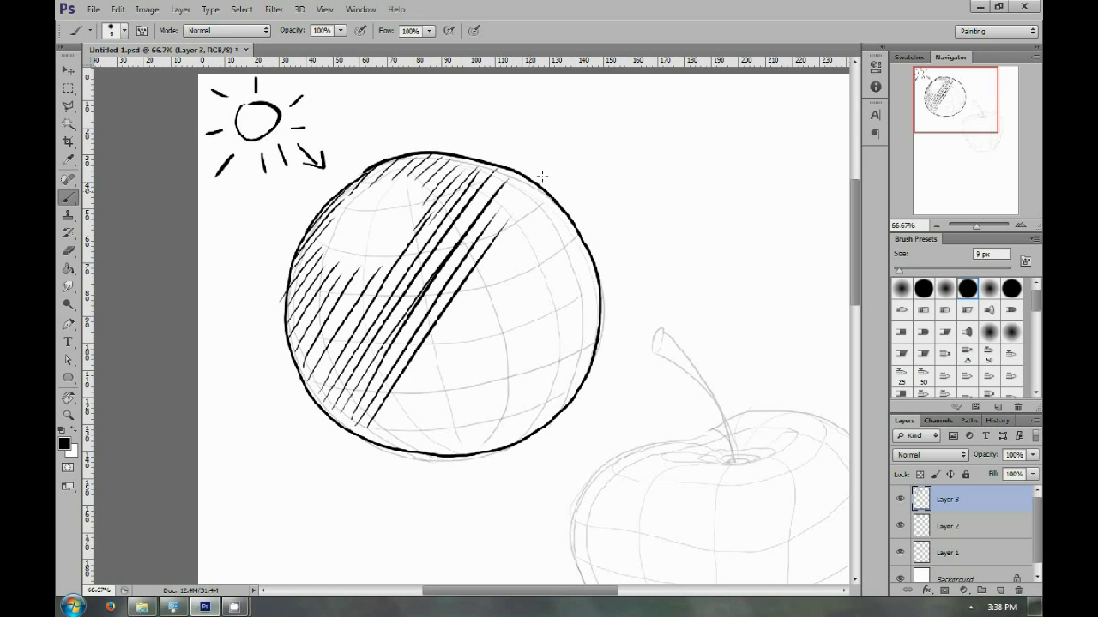
mouse_move(379, 433)
mouse_down()
mouse_move(537, 201)
mouse_move(515, 256)
mouse_move(554, 223)
mouse_up()
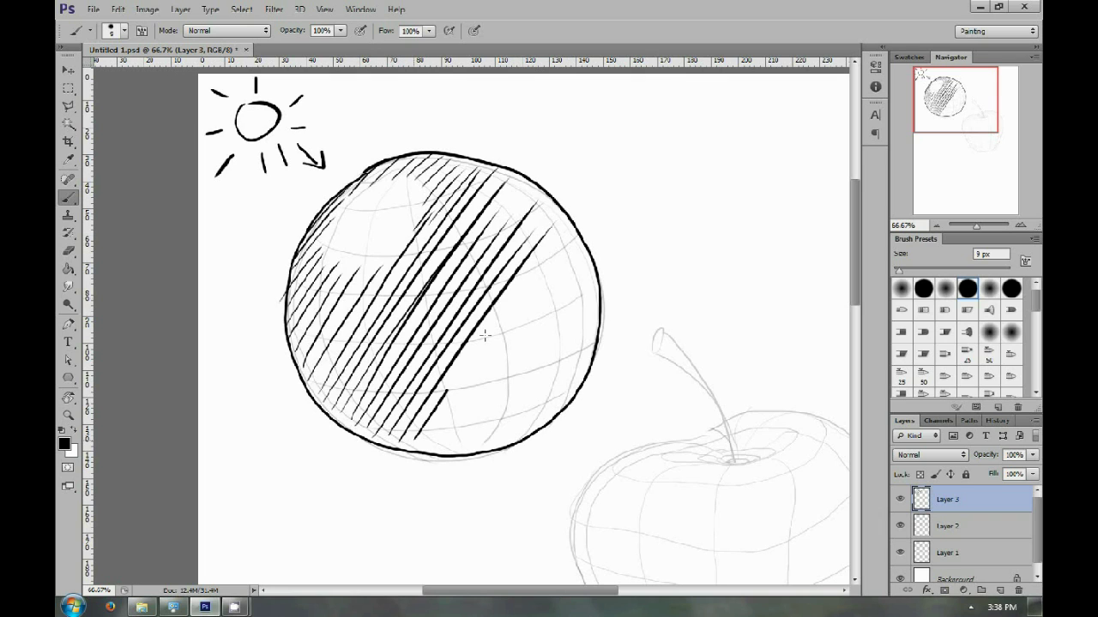
mouse_move(419, 439)
mouse_down()
mouse_move(562, 233)
mouse_move(453, 402)
mouse_move(573, 236)
mouse_up()
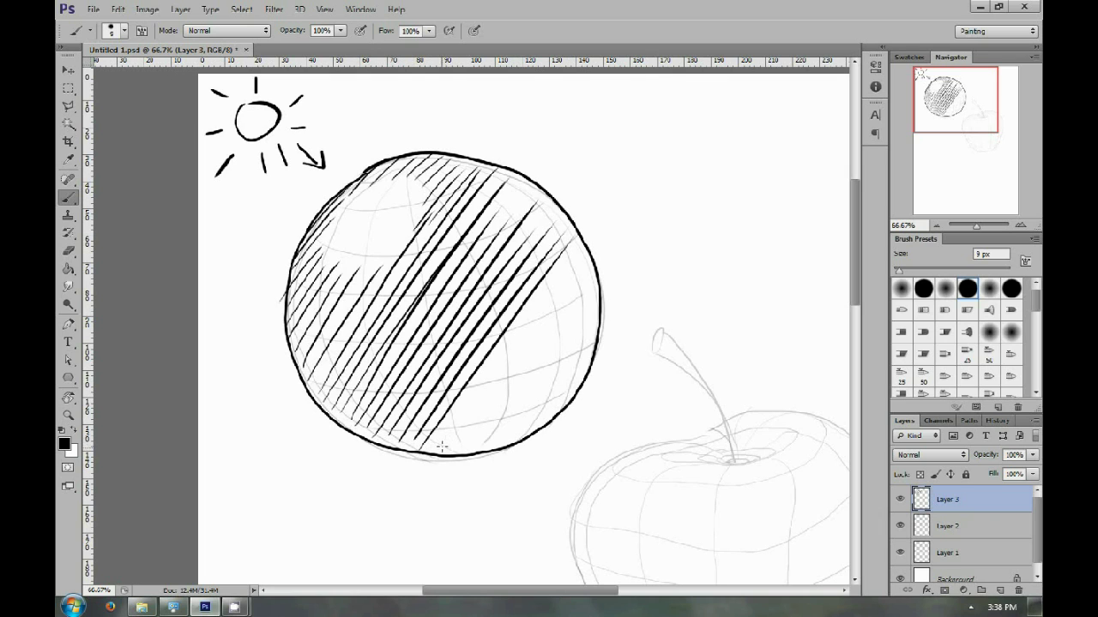
mouse_move(441, 446)
mouse_down()
mouse_move(583, 240)
mouse_move(590, 254)
mouse_up()
drag(480, 446, 590, 280)
mouse_move(511, 437)
mouse_down()
mouse_move(593, 308)
mouse_move(591, 327)
mouse_up()
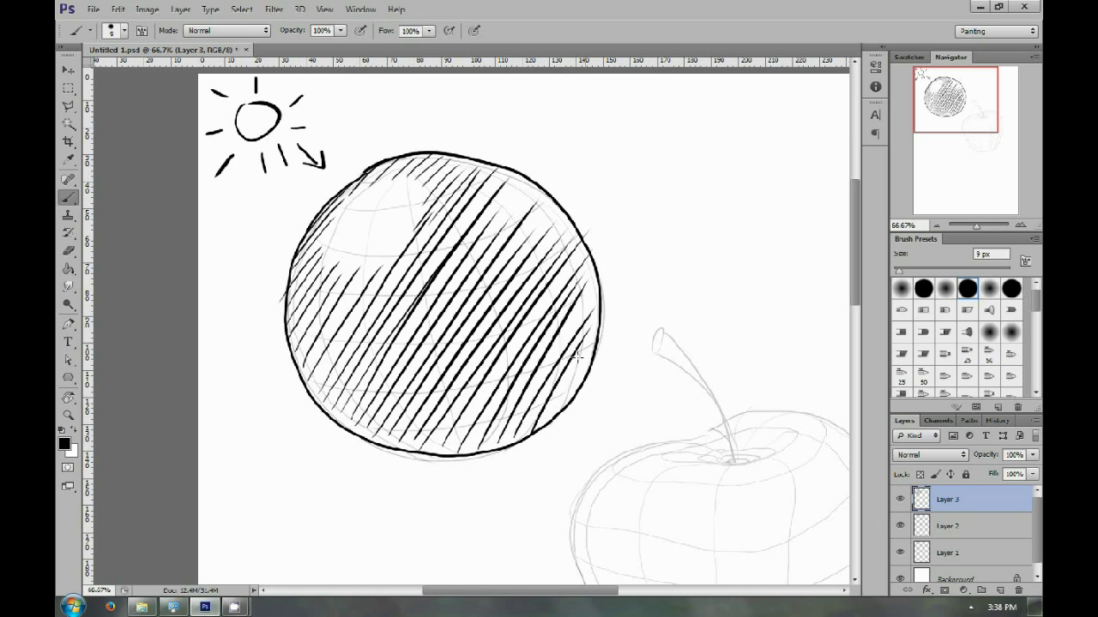
drag(551, 413, 591, 346)
Cross-hatch the sphere's shaded lower and right side with strokes slanting the opposite way
drag(291, 350, 366, 431)
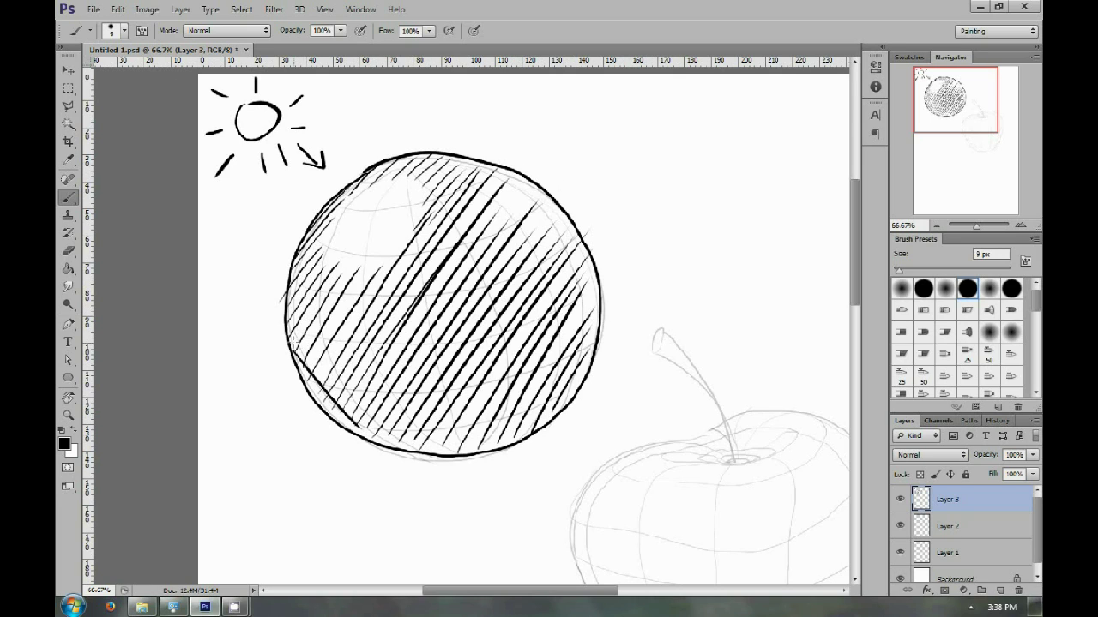
mouse_move(299, 345)
mouse_down()
mouse_move(405, 459)
mouse_move(411, 448)
mouse_up()
mouse_move(337, 354)
mouse_down()
mouse_move(433, 451)
mouse_move(465, 459)
mouse_up()
mouse_move(379, 355)
mouse_down()
mouse_move(479, 448)
mouse_move(497, 448)
mouse_up()
mouse_move(425, 352)
mouse_down()
mouse_move(514, 432)
mouse_move(539, 424)
mouse_up()
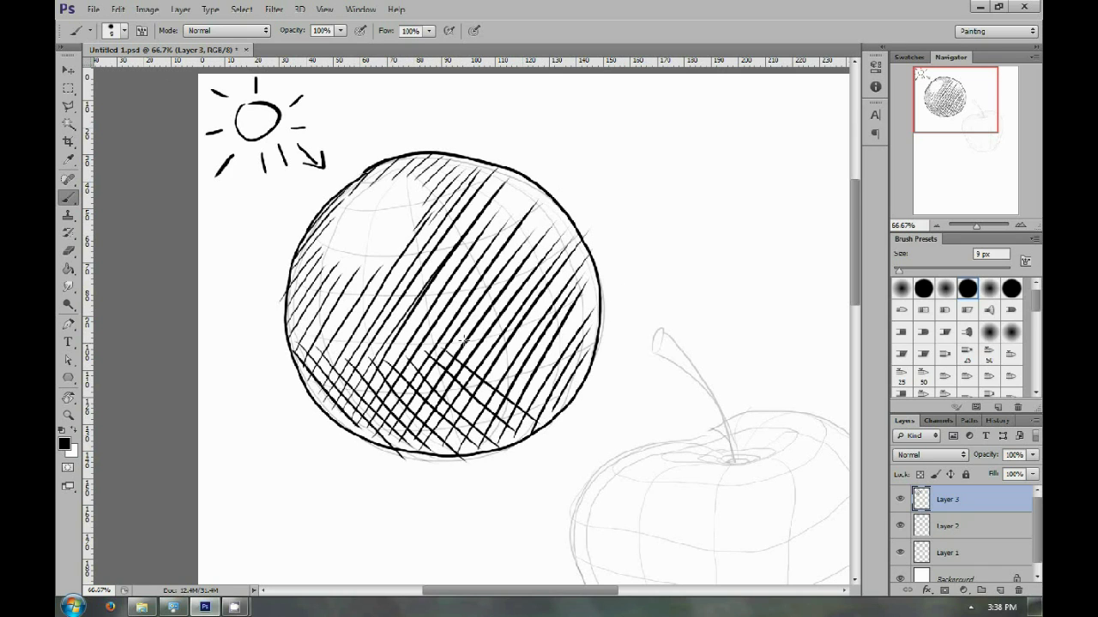
drag(483, 360, 555, 425)
mouse_move(468, 317)
mouse_down()
mouse_move(565, 408)
mouse_move(583, 382)
mouse_up()
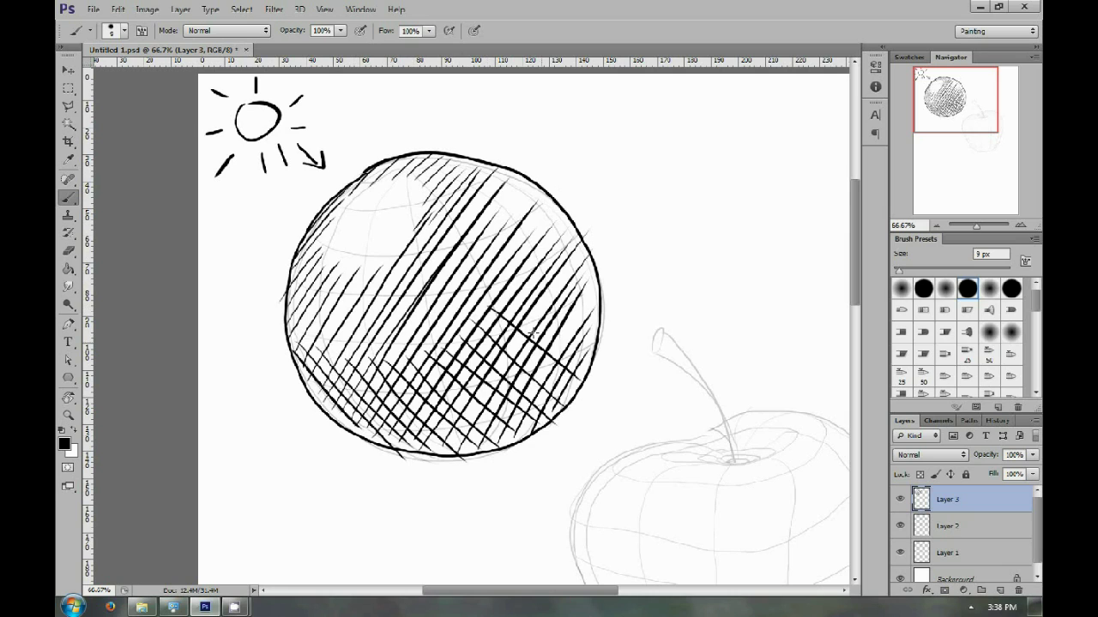
drag(494, 280, 594, 353)
drag(509, 267, 591, 322)
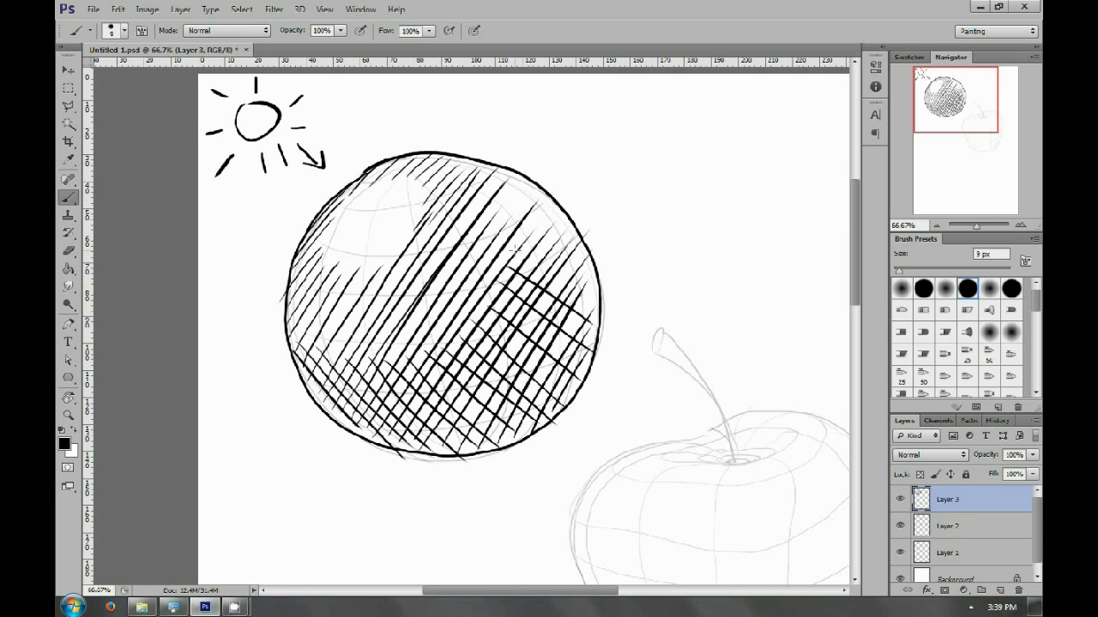
mouse_move(510, 245)
mouse_down()
mouse_move(597, 303)
mouse_move(597, 287)
mouse_up()
drag(513, 206, 592, 263)
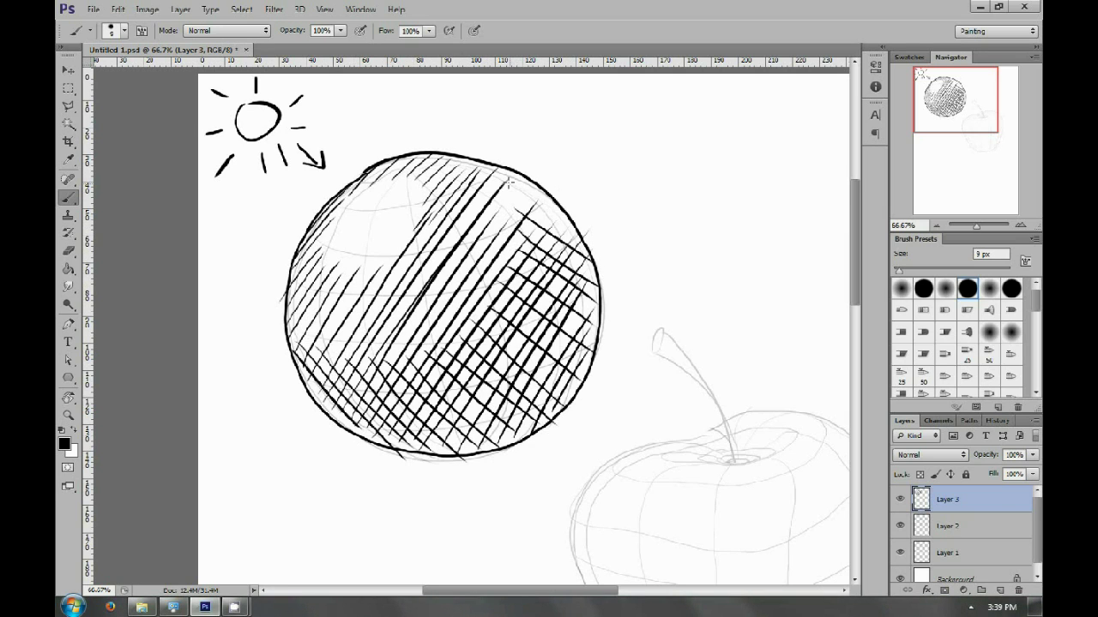
mouse_move(497, 176)
mouse_down()
mouse_move(578, 235)
mouse_move(558, 205)
mouse_up()
Add vertical hatching along the sphere's right and bottom edges to deepen the shadow away from the light
mouse_move(562, 217)
mouse_down()
mouse_move(566, 395)
mouse_move(578, 395)
mouse_up()
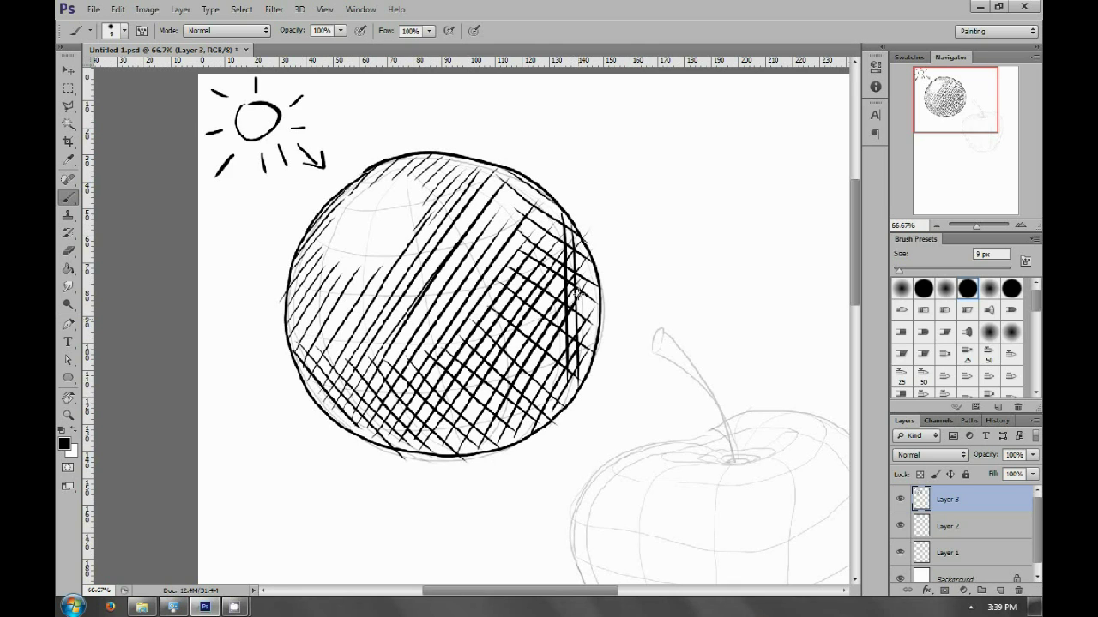
drag(580, 238, 588, 377)
drag(591, 257, 593, 343)
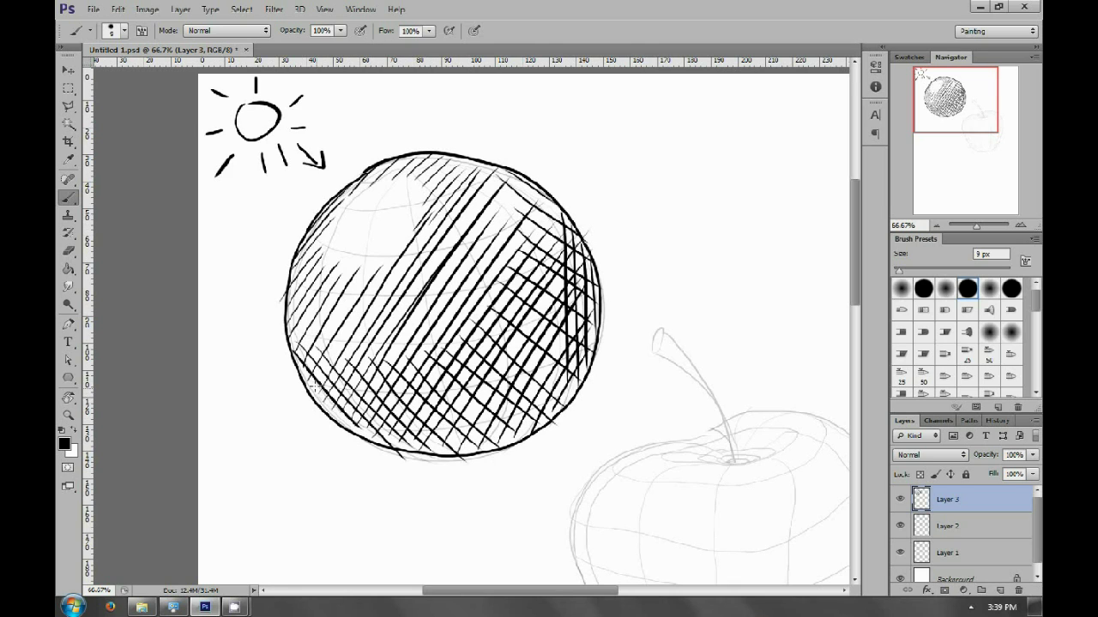
drag(324, 391, 341, 425)
mouse_move(351, 403)
mouse_down()
mouse_move(357, 434)
mouse_move(413, 451)
mouse_up()
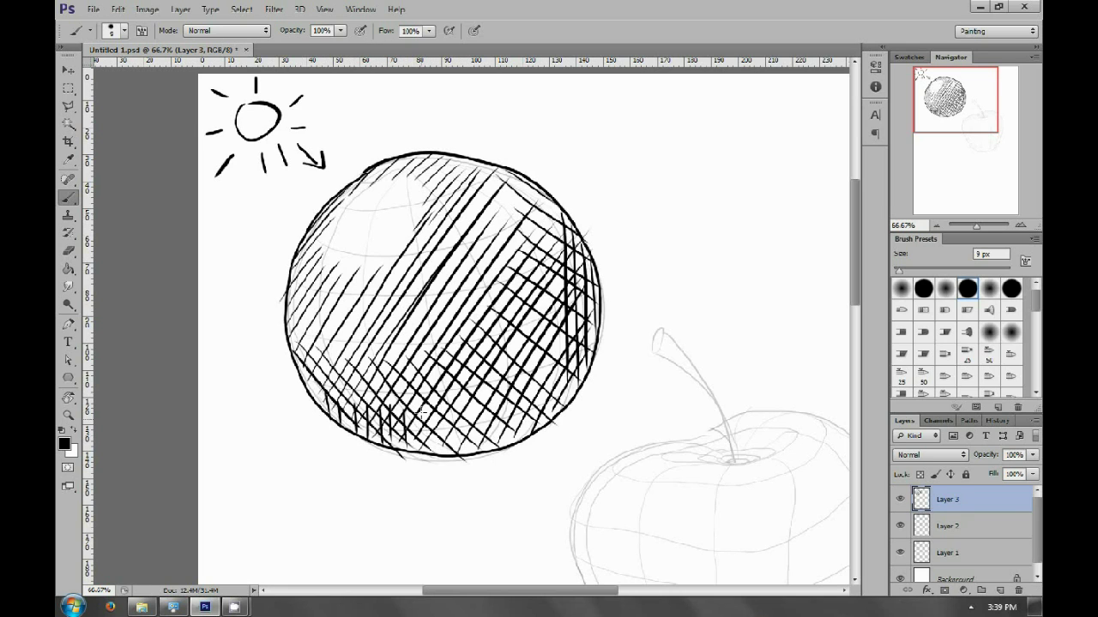
mouse_move(422, 408)
mouse_down()
mouse_move(430, 451)
mouse_move(448, 454)
mouse_up()
mouse_move(451, 398)
mouse_down()
mouse_move(460, 449)
mouse_move(473, 452)
mouse_up()
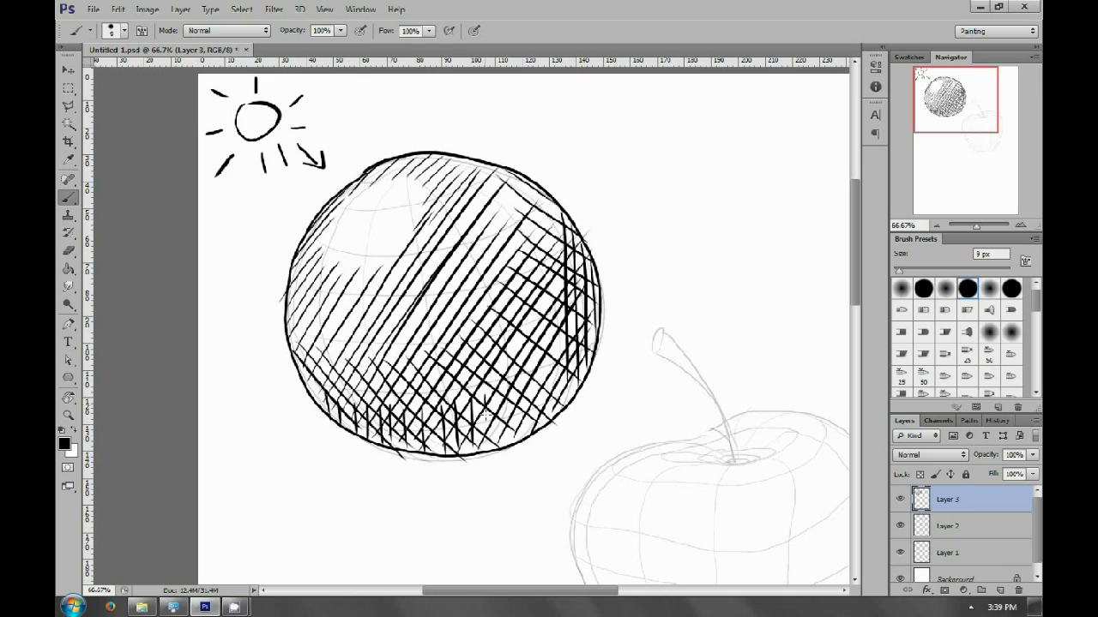
drag(483, 394, 487, 447)
drag(508, 376, 509, 438)
mouse_move(520, 357)
mouse_down()
mouse_move(525, 440)
mouse_move(537, 424)
mouse_up()
drag(545, 332, 553, 418)
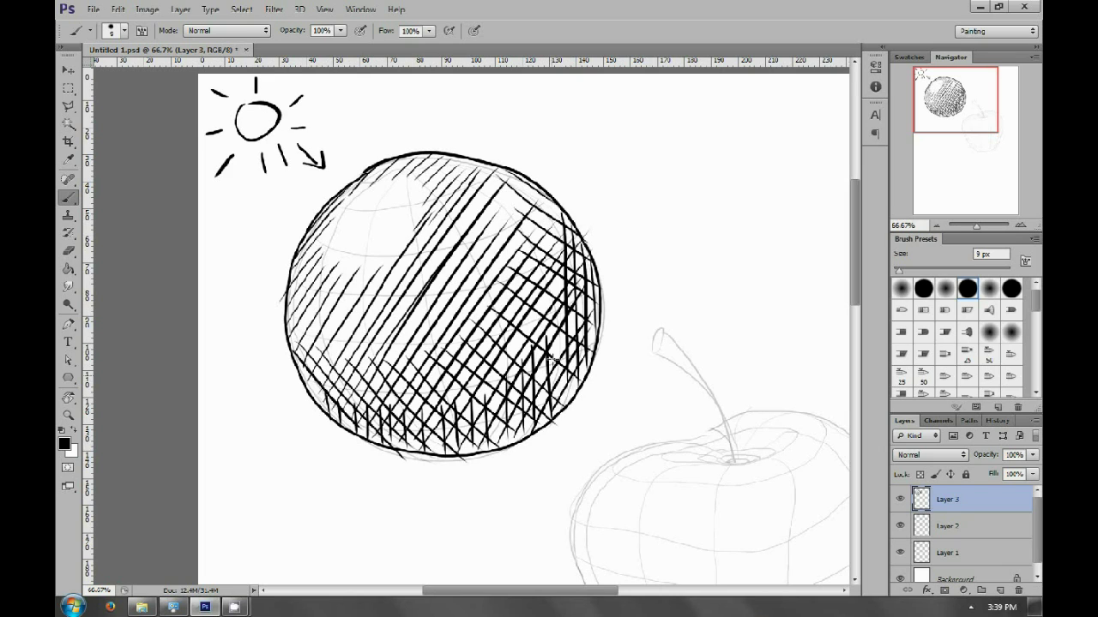
drag(557, 333, 563, 406)
drag(569, 351, 575, 398)
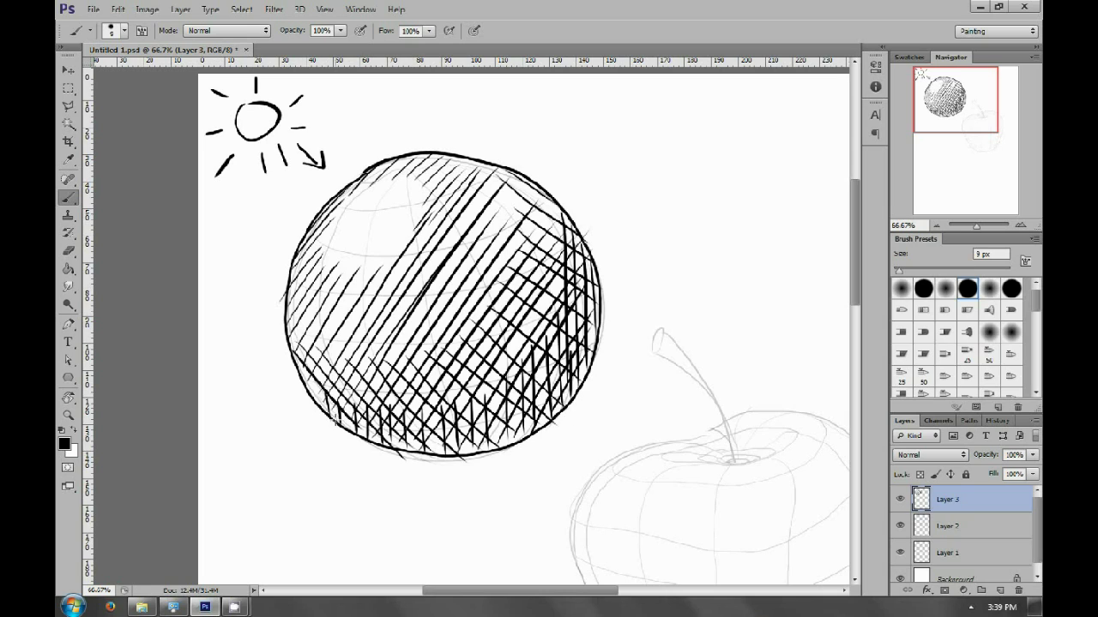
Add horizontal hatching along the sphere's bottom and right rim for the darkest shadow tone
drag(330, 420, 516, 432)
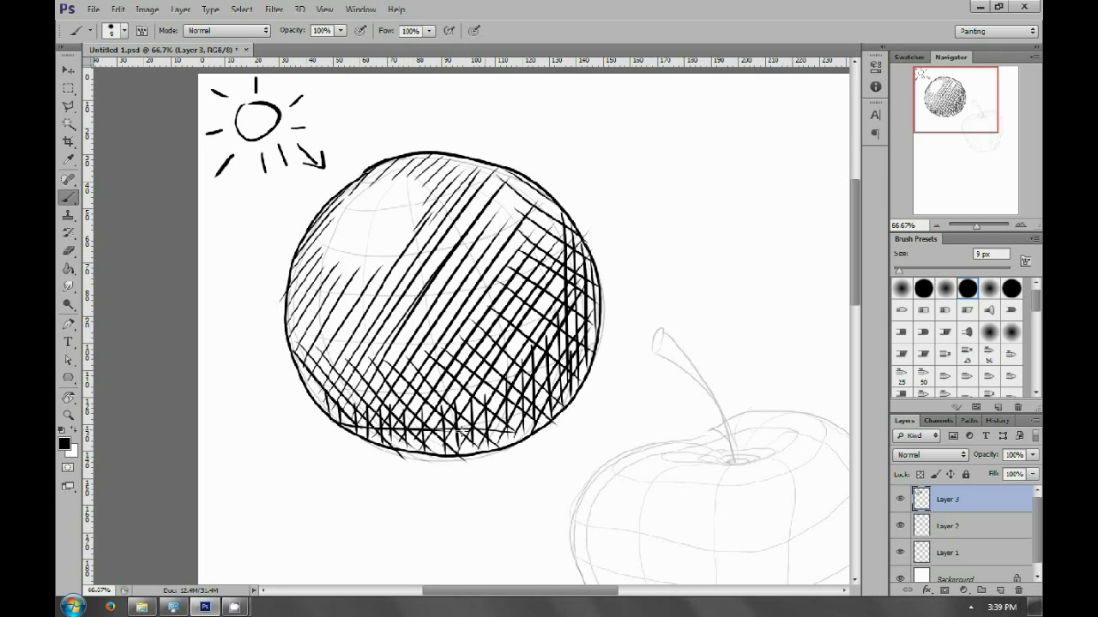
mouse_move(381, 436)
mouse_down()
mouse_move(468, 438)
mouse_move(478, 453)
mouse_up()
mouse_move(389, 441)
mouse_down()
mouse_move(480, 443)
mouse_move(542, 418)
mouse_move(534, 431)
mouse_move(589, 366)
mouse_up()
drag(581, 288, 598, 286)
mouse_move(581, 296)
mouse_down()
mouse_move(599, 295)
mouse_move(600, 320)
mouse_up()
mouse_move(584, 332)
mouse_down()
mouse_move(599, 331)
mouse_move(591, 344)
mouse_up()
drag(569, 355, 590, 353)
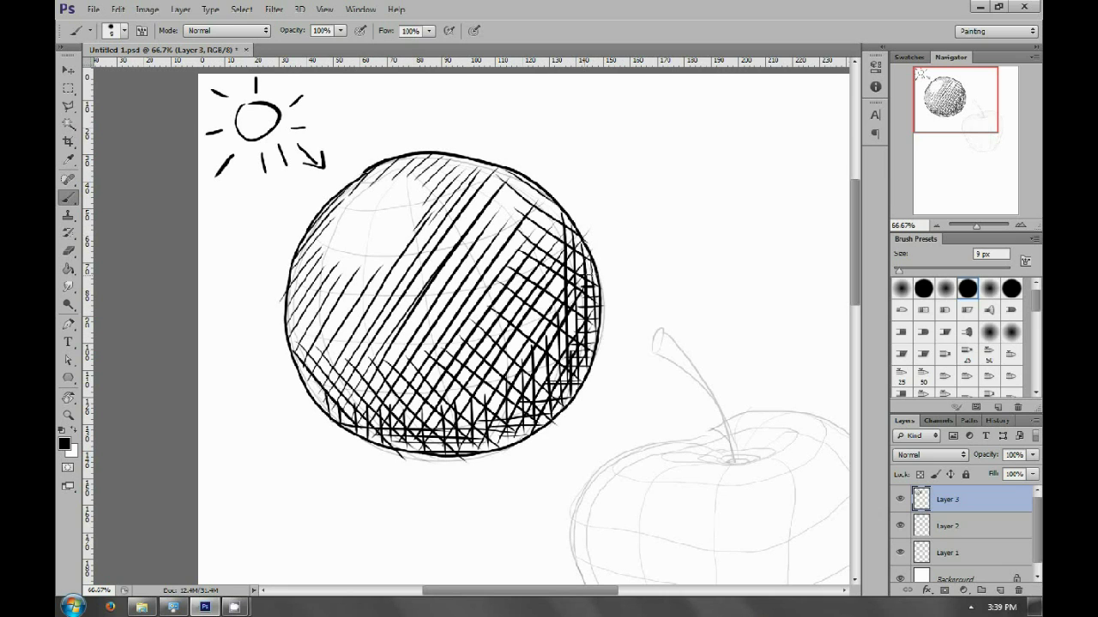
drag(581, 276, 597, 275)
Hide Layer 2 and Layer 1, and draw a cross-hatched cast shadow extending from the sphere's lower right
drag(900, 526, 900, 553)
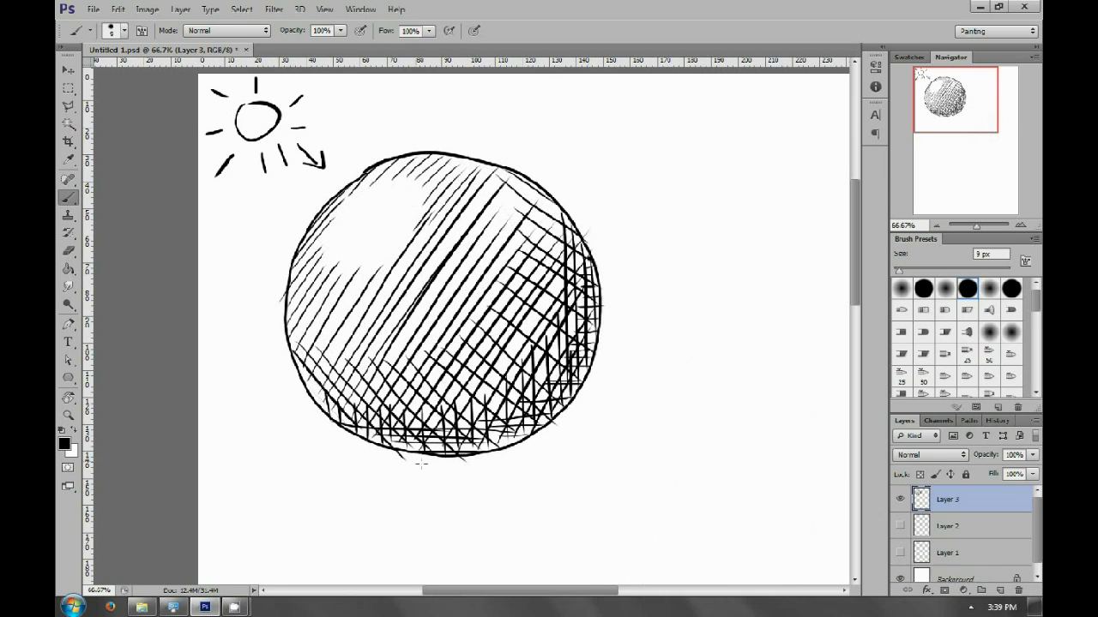
mouse_move(521, 440)
mouse_down()
mouse_move(610, 287)
mouse_move(636, 287)
mouse_up()
drag(600, 343, 660, 311)
drag(566, 411, 668, 352)
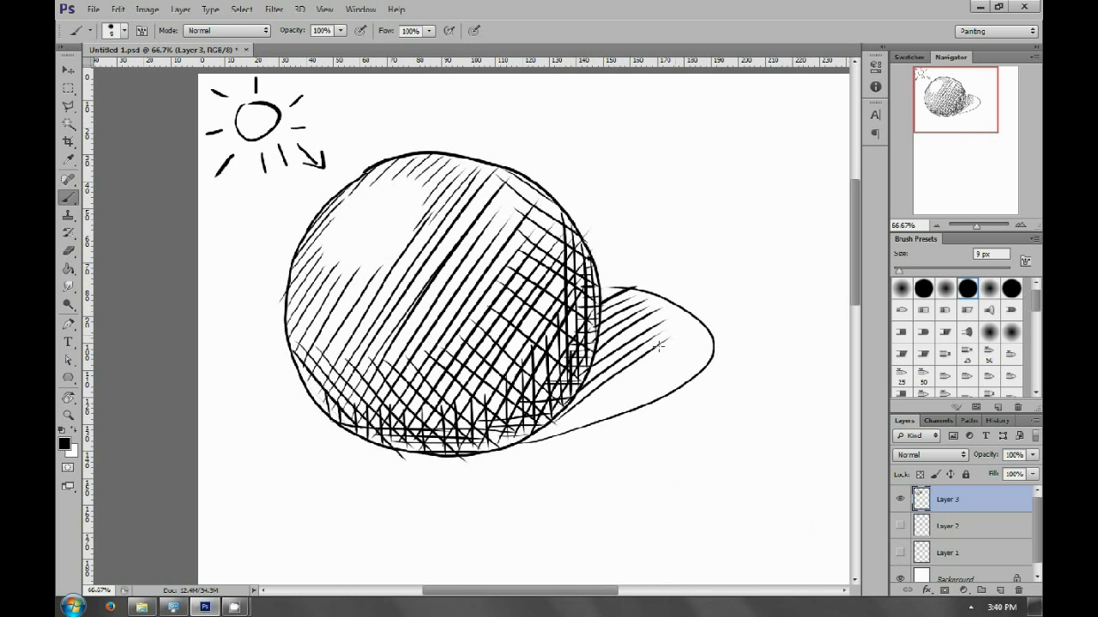
mouse_move(600, 424)
mouse_down()
mouse_move(678, 371)
mouse_move(557, 430)
mouse_move(604, 393)
mouse_move(602, 365)
mouse_move(669, 326)
mouse_move(716, 335)
mouse_up()
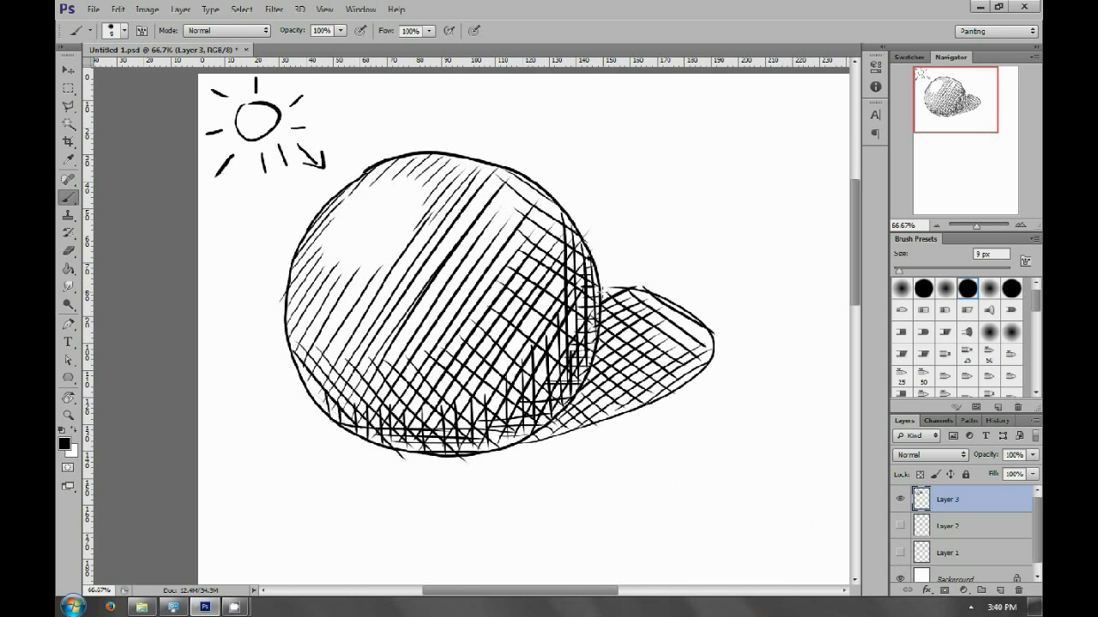
Darken the cast shadow with vertical and horizontal hatching, densest next to the sphere
drag(562, 410, 562, 435)
drag(571, 393, 571, 431)
drag(590, 357, 590, 413)
drag(601, 327, 603, 419)
drag(619, 300, 620, 406)
mouse_move(639, 316)
mouse_down()
mouse_move(641, 388)
mouse_move(661, 377)
mouse_up()
mouse_move(678, 312)
mouse_down()
mouse_move(680, 374)
mouse_move(691, 353)
mouse_up()
drag(600, 302, 635, 299)
mouse_move(600, 315)
mouse_down()
mouse_move(655, 314)
mouse_move(674, 330)
mouse_up()
mouse_move(598, 340)
mouse_down()
mouse_move(661, 339)
mouse_move(659, 352)
mouse_up()
drag(594, 369, 641, 369)
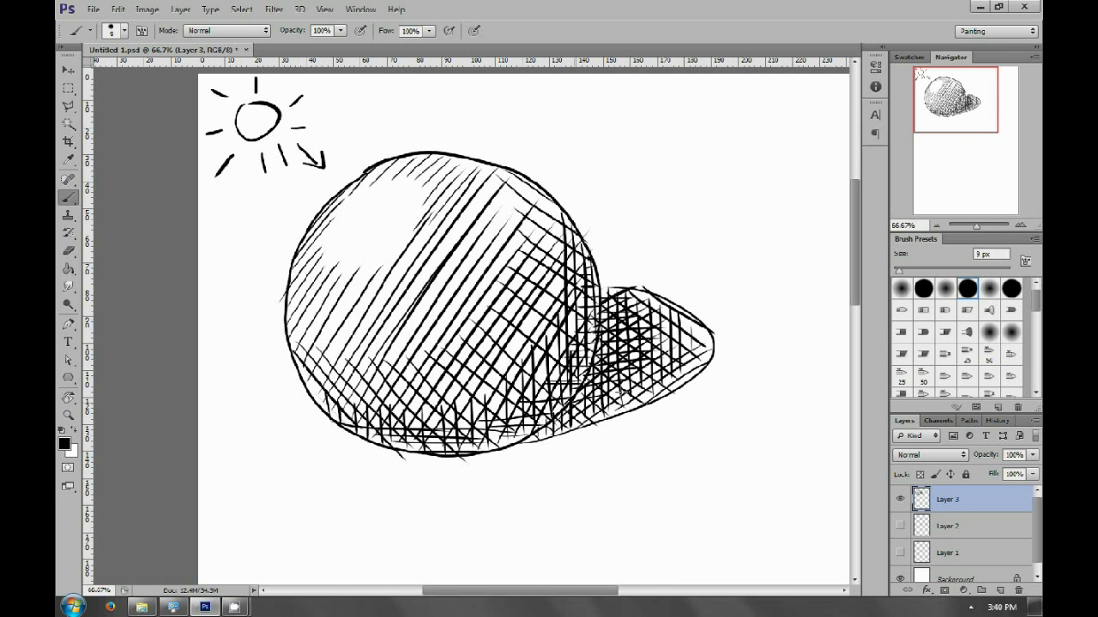
mouse_move(571, 410)
mouse_down()
mouse_move(612, 406)
mouse_move(641, 384)
mouse_up()
drag(689, 352, 708, 347)
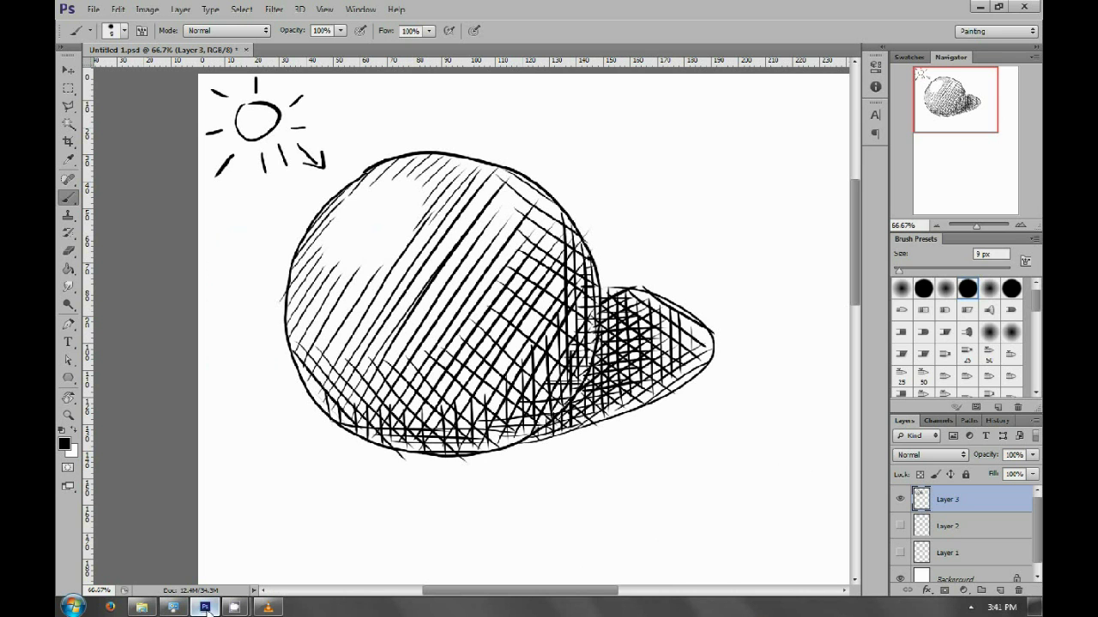
Show Layer 2 and Layer 1 with the apple sketch, and hide Layer 3
click(900, 525)
click(900, 552)
drag(759, 517, 456, 300)
click(900, 499)
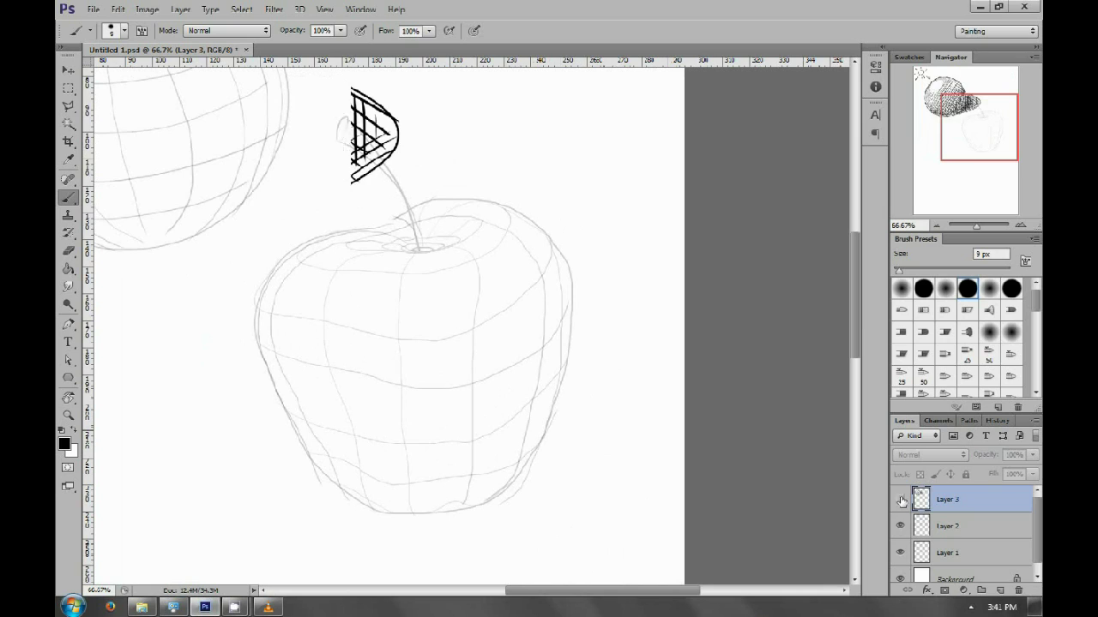
On a new layer, ink the apple's outline and hatch its right side with curved strokes following the contour
click(999, 590)
mouse_move(395, 224)
mouse_down()
mouse_move(311, 243)
mouse_move(304, 431)
mouse_move(506, 508)
mouse_move(559, 228)
mouse_move(401, 204)
mouse_move(377, 230)
mouse_up()
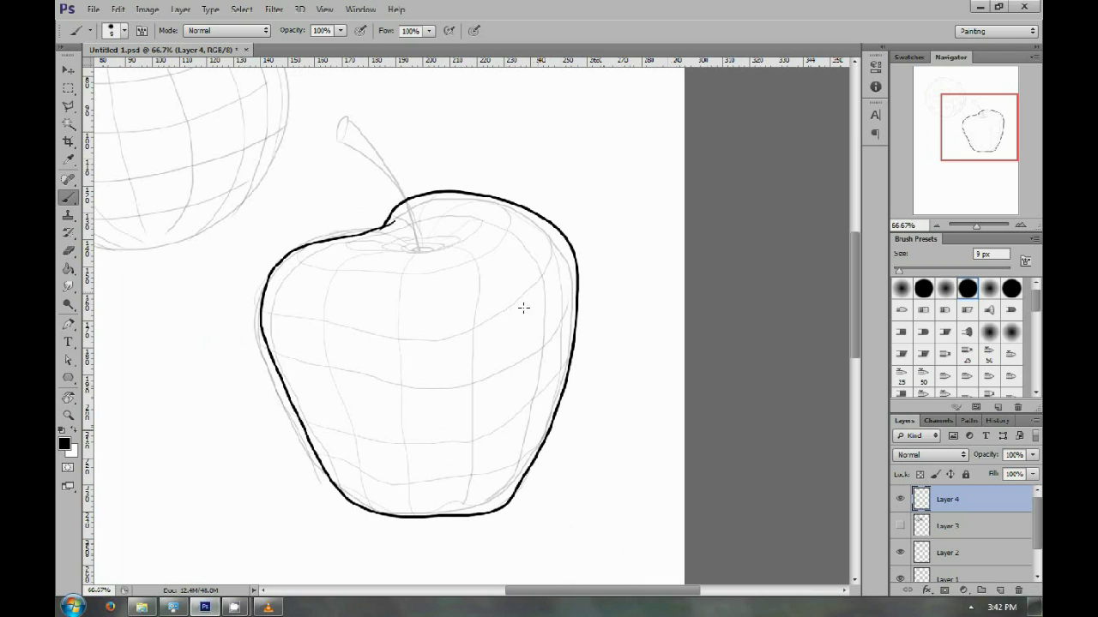
mouse_move(509, 317)
mouse_down()
mouse_move(502, 416)
mouse_move(471, 513)
mouse_up()
mouse_move(518, 307)
mouse_down()
mouse_move(485, 502)
mouse_move(497, 492)
mouse_up()
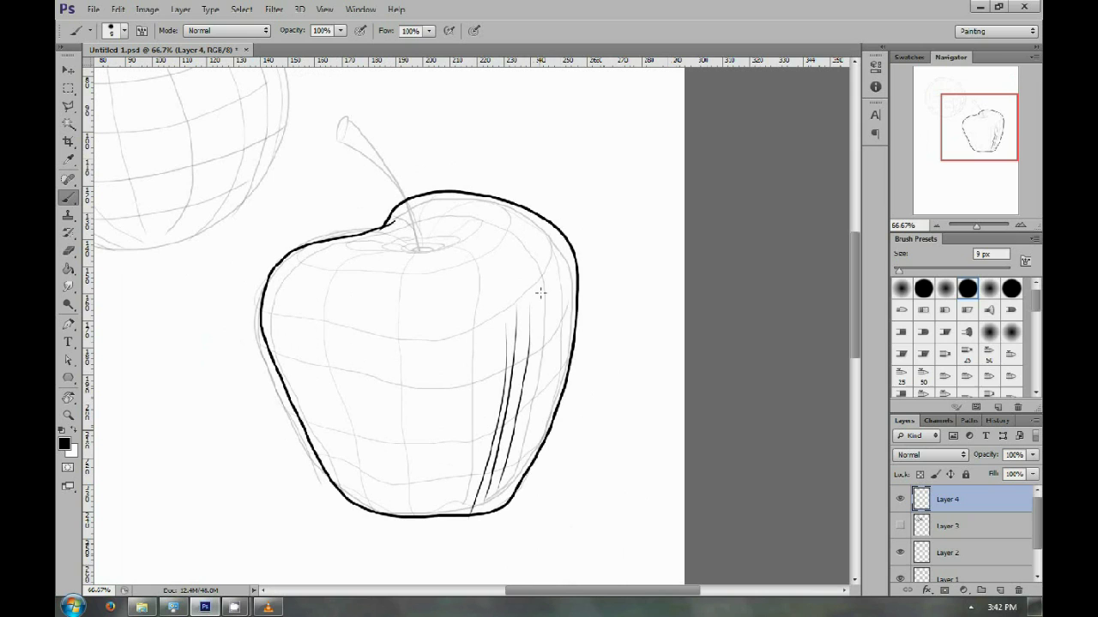
mouse_move(546, 286)
mouse_down()
mouse_move(492, 506)
mouse_move(505, 491)
mouse_up()
mouse_move(566, 266)
mouse_down()
mouse_move(518, 483)
mouse_move(523, 460)
mouse_up()
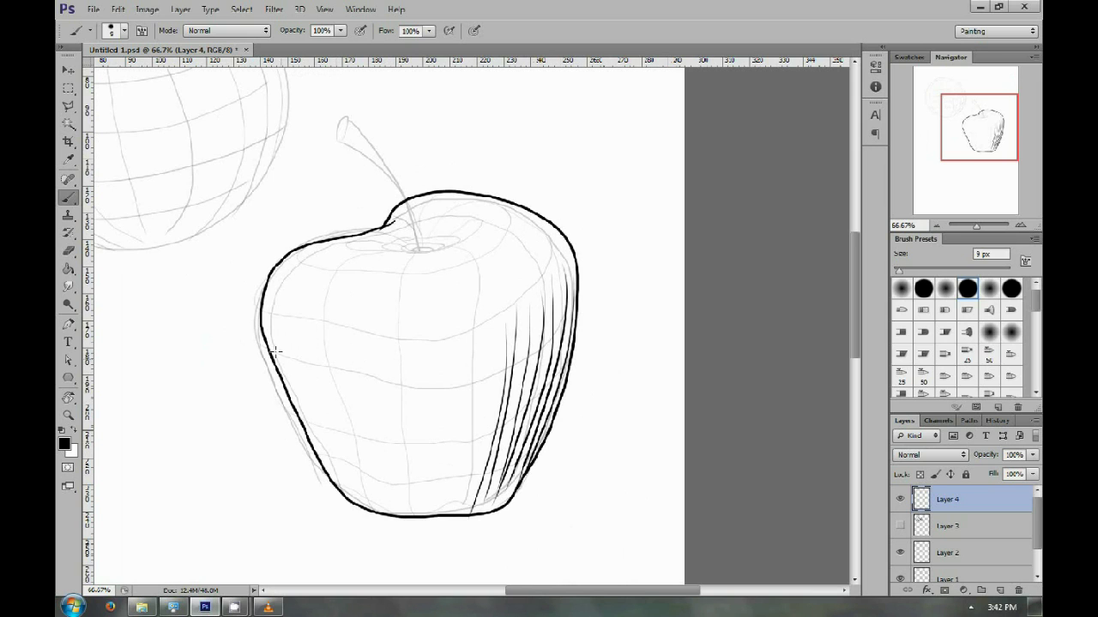
Hatch the apple's left side and base with curved strokes that follow its contour lines
drag(284, 372, 338, 477)
drag(307, 388, 351, 482)
drag(345, 481, 368, 513)
mouse_move(326, 397)
mouse_down()
mouse_move(394, 505)
mouse_move(355, 504)
mouse_move(410, 512)
mouse_up()
mouse_move(357, 403)
mouse_down()
mouse_move(409, 514)
mouse_move(452, 505)
mouse_up()
drag(453, 511, 463, 502)
mouse_move(267, 272)
mouse_down()
mouse_move(297, 396)
mouse_move(314, 412)
mouse_up()
Draw long curved strokes over the apple's upper right shoulder and down its right side
drag(468, 204, 567, 316)
mouse_move(468, 209)
mouse_down()
mouse_move(541, 244)
mouse_move(566, 331)
mouse_up()
drag(466, 209, 555, 360)
Hatch the hollow around the apple's stem with short curved strokes radiating outward from the stem's base
mouse_move(431, 247)
mouse_down()
mouse_move(470, 195)
mouse_move(493, 219)
mouse_up()
mouse_move(415, 250)
mouse_down()
mouse_move(369, 245)
mouse_move(379, 237)
mouse_up()
drag(419, 250, 393, 227)
mouse_move(423, 248)
mouse_down()
mouse_move(419, 214)
mouse_move(429, 211)
mouse_up()
mouse_move(385, 250)
mouse_down()
mouse_move(454, 243)
mouse_move(394, 221)
mouse_move(418, 215)
mouse_move(487, 244)
mouse_up()
mouse_move(386, 250)
mouse_down()
mouse_move(314, 286)
mouse_move(302, 250)
mouse_up()
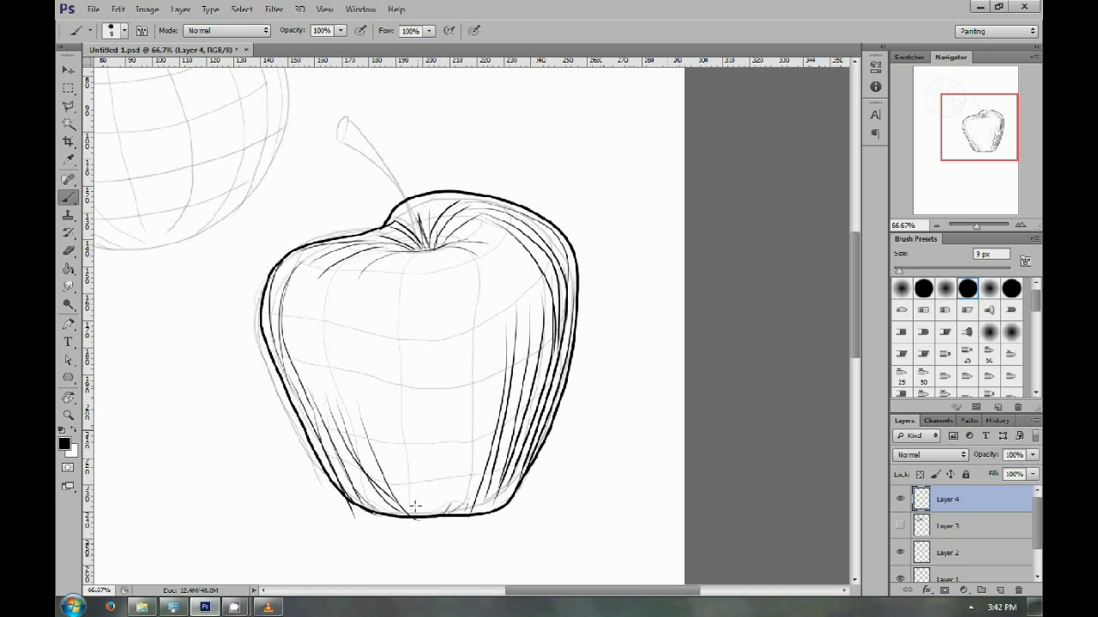
Add short curved strokes rising from the middle of the apple's base, following its vertical contours
drag(420, 517, 453, 474)
mouse_move(459, 513)
mouse_down()
mouse_move(474, 455)
mouse_move(500, 422)
mouse_up()
mouse_move(411, 514)
mouse_down()
mouse_move(418, 467)
mouse_move(379, 423)
mouse_up()
drag(435, 506, 445, 453)
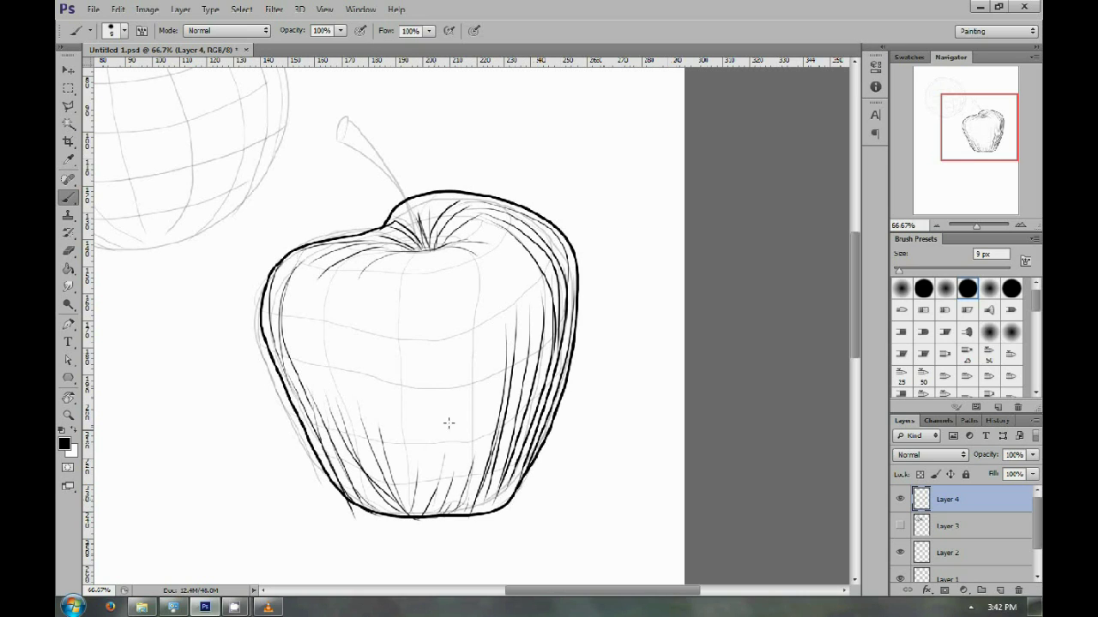
Cross-hatch the apple's lower right side with diagonal strokes from the base up toward the right shoulder
mouse_move(422, 510)
mouse_down()
mouse_move(507, 500)
mouse_move(522, 465)
mouse_up()
drag(425, 489, 532, 455)
drag(446, 479, 542, 430)
drag(484, 467, 553, 396)
drag(488, 420, 554, 372)
drag(497, 426, 549, 390)
drag(486, 446, 535, 412)
drag(438, 473, 554, 367)
drag(520, 375, 561, 336)
mouse_move(497, 351)
mouse_down()
mouse_move(576, 254)
mouse_move(566, 312)
mouse_up()
drag(502, 391, 576, 319)
drag(501, 410, 564, 352)
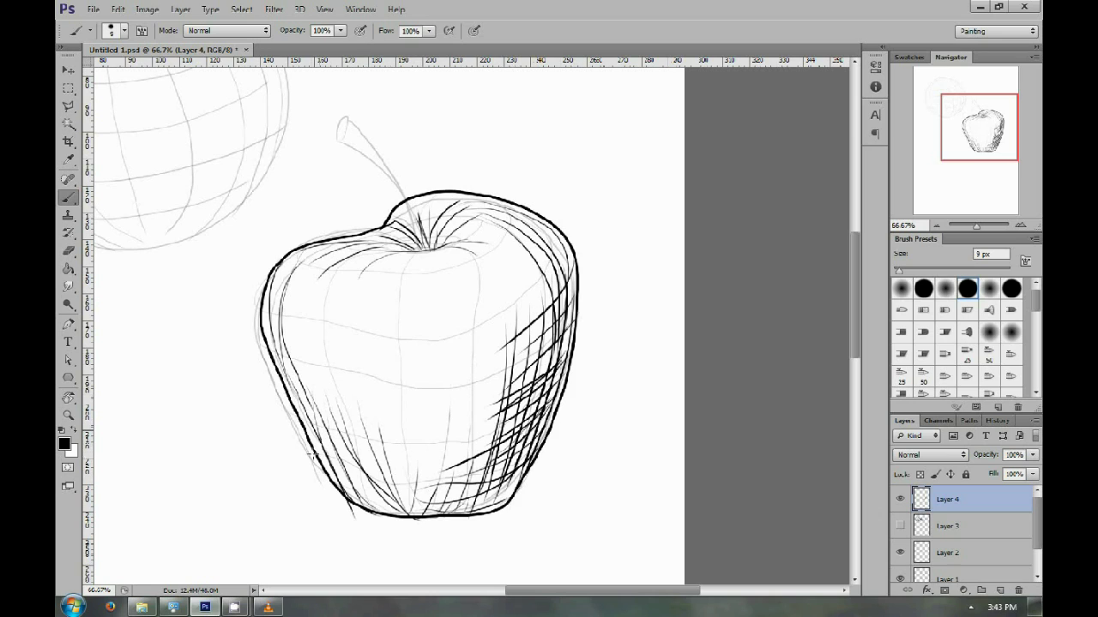
Cross-hatch the apple's lower left side with diagonal strokes crossing the contour lines, thinning out toward the upper left
drag(314, 451, 384, 507)
drag(316, 450, 375, 501)
drag(299, 413, 356, 477)
drag(292, 393, 357, 449)
drag(315, 444, 382, 492)
drag(352, 490, 425, 509)
mouse_move(261, 324)
mouse_down()
mouse_move(324, 360)
mouse_move(339, 397)
mouse_up()
drag(269, 290, 338, 311)
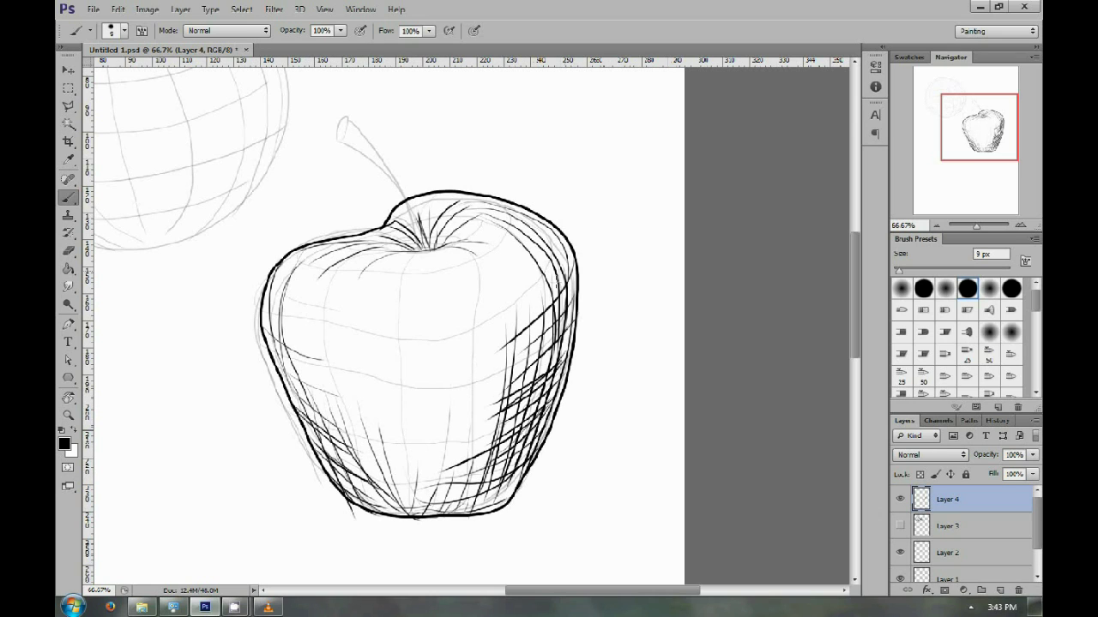
Add sparse light contour strokes across the apple's front, upper right, base and upper left
mouse_move(446, 313)
mouse_down()
mouse_move(568, 261)
mouse_move(455, 271)
mouse_up()
drag(415, 516, 390, 429)
mouse_move(415, 514)
mouse_down()
mouse_move(406, 464)
mouse_move(444, 484)
mouse_move(427, 504)
mouse_up()
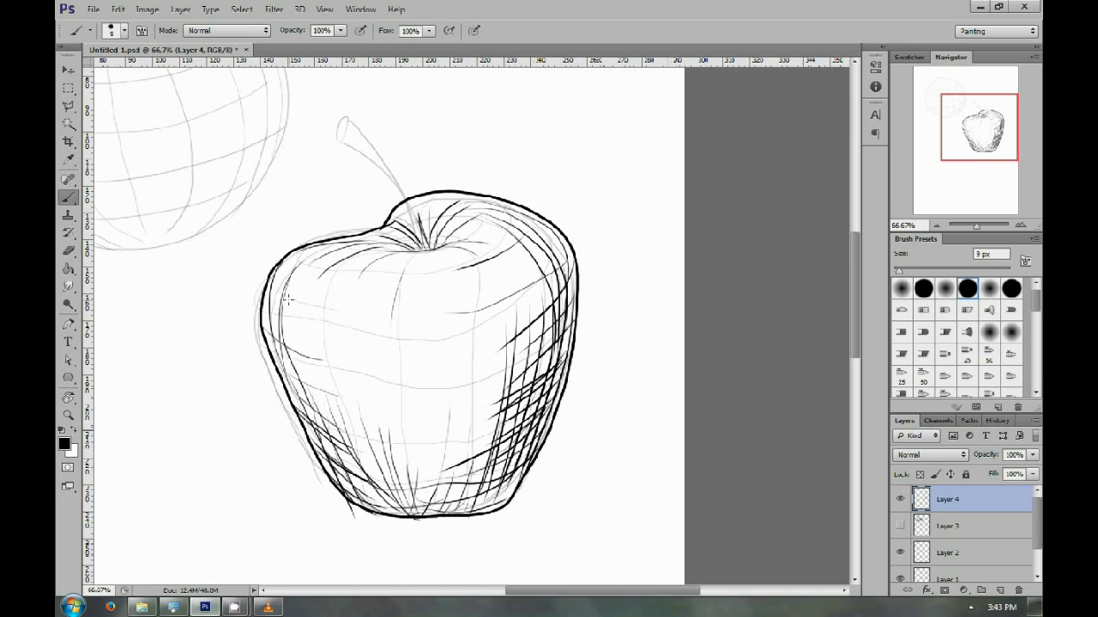
drag(320, 293, 326, 361)
Cross-hatch the hollow around the stem with curved strokes across its radiating lines, darkening it at the stem's base
mouse_move(411, 251)
mouse_down()
mouse_move(448, 242)
mouse_move(401, 251)
mouse_move(437, 242)
mouse_move(368, 238)
mouse_move(464, 213)
mouse_up()
mouse_move(368, 244)
mouse_down()
mouse_move(465, 216)
mouse_move(482, 222)
mouse_move(446, 249)
mouse_move(317, 265)
mouse_up()
mouse_move(391, 247)
mouse_down()
mouse_move(330, 253)
mouse_move(321, 277)
mouse_move(344, 252)
mouse_up()
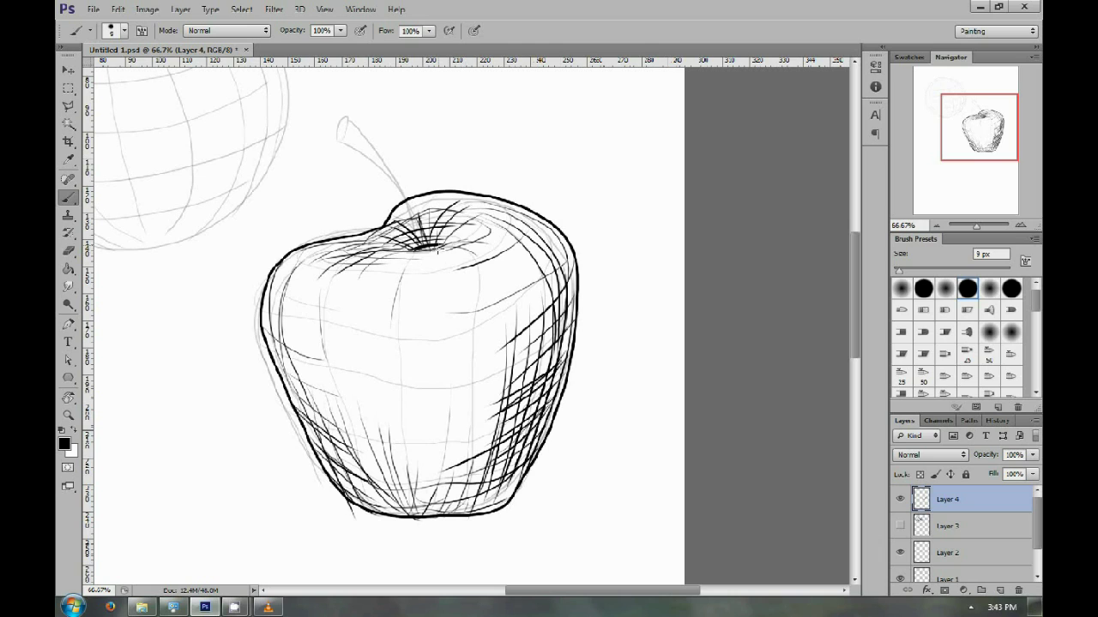
drag(439, 245, 482, 219)
drag(413, 251, 515, 234)
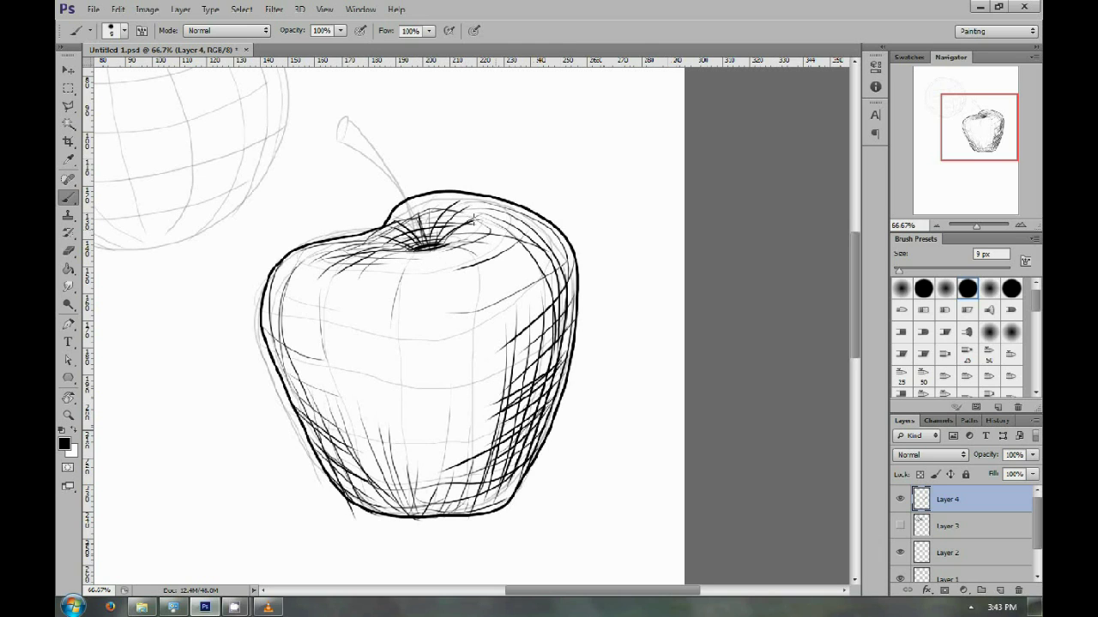
drag(432, 220, 457, 197)
Darken the apple's right edge with another layer of hatching from the base up to the shoulder
drag(319, 249, 296, 365)
drag(459, 516, 523, 451)
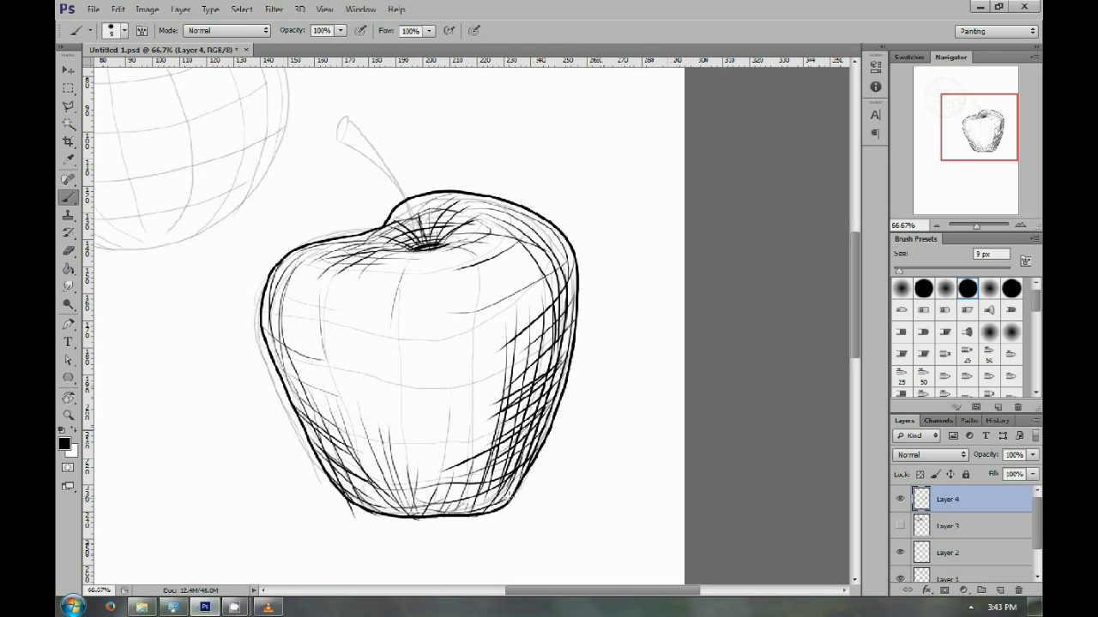
drag(506, 505, 528, 448)
mouse_move(446, 515)
mouse_down()
mouse_move(503, 490)
mouse_move(520, 468)
mouse_move(570, 324)
mouse_move(574, 261)
mouse_up()
drag(567, 324, 576, 263)
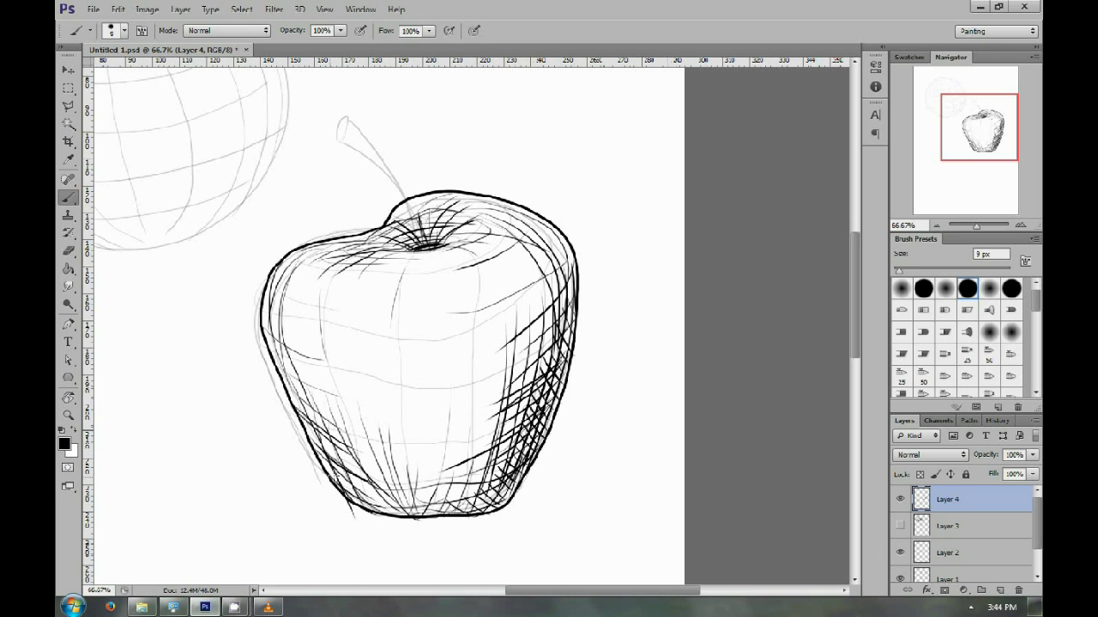
Deepen the shading with dense short strokes along the apple's base, side edges and upper right shoulder
drag(319, 433, 375, 513)
mouse_move(391, 501)
mouse_down()
mouse_move(428, 516)
mouse_move(476, 499)
mouse_up()
drag(463, 513, 513, 492)
mouse_move(561, 280)
mouse_down()
mouse_move(576, 245)
mouse_move(576, 256)
mouse_up()
mouse_move(264, 312)
mouse_down()
mouse_move(281, 289)
mouse_move(281, 357)
mouse_move(263, 318)
mouse_up()
drag(484, 205, 574, 267)
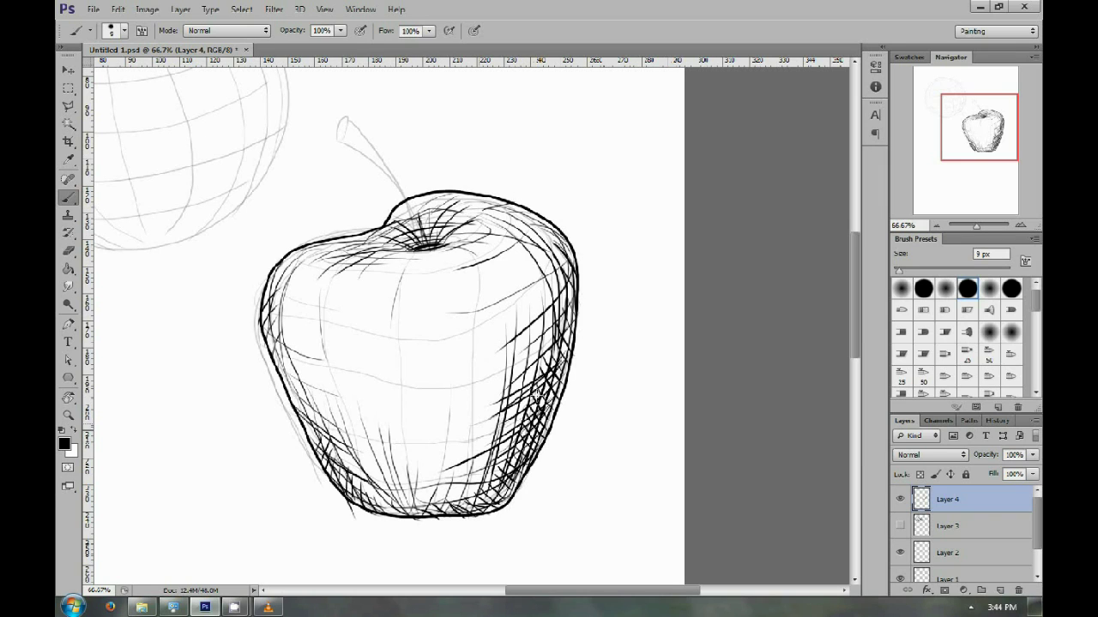
drag(486, 369, 551, 343)
drag(500, 337, 520, 327)
Ink the stem's outline and cut end, and shade its underside with lengthwise strokes down into the hollow
drag(342, 138, 422, 251)
mouse_move(343, 135)
mouse_down()
mouse_move(349, 115)
mouse_move(426, 250)
mouse_move(465, 240)
mouse_up()
drag(524, 473, 482, 497)
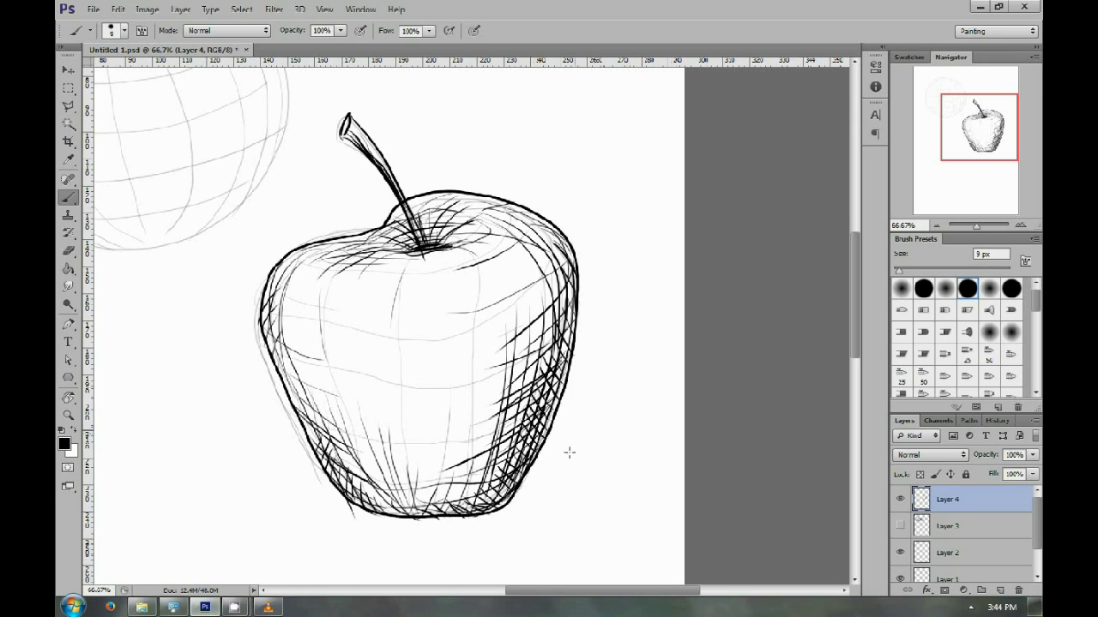
Outline the apple's cast shadow on the ground to its right and fill it with parallel diagonal hatching
mouse_move(566, 376)
mouse_down()
mouse_move(671, 370)
mouse_move(511, 508)
mouse_move(617, 401)
mouse_up()
mouse_move(536, 493)
mouse_down()
mouse_move(660, 382)
mouse_move(639, 434)
mouse_move(672, 410)
mouse_up()
drag(617, 480, 669, 433)
drag(566, 393, 581, 374)
drag(553, 420, 612, 366)
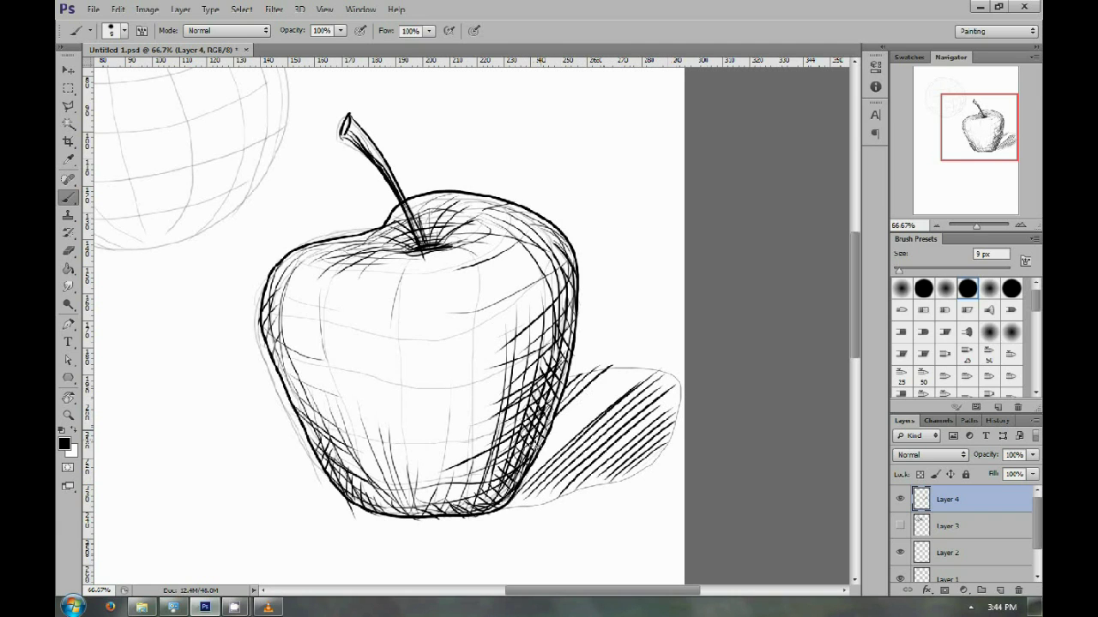
drag(535, 446, 636, 363)
drag(528, 473, 639, 369)
Cross-hatch the cast shadow with diagonal strokes running in the opposite direction
drag(539, 500, 523, 463)
mouse_move(609, 476)
mouse_down()
mouse_move(533, 437)
mouse_move(560, 412)
mouse_up()
drag(645, 451, 562, 403)
mouse_move(658, 439)
mouse_down()
mouse_move(568, 391)
mouse_move(576, 376)
mouse_up()
drag(672, 423, 600, 374)
drag(664, 393, 602, 367)
drag(607, 470, 543, 438)
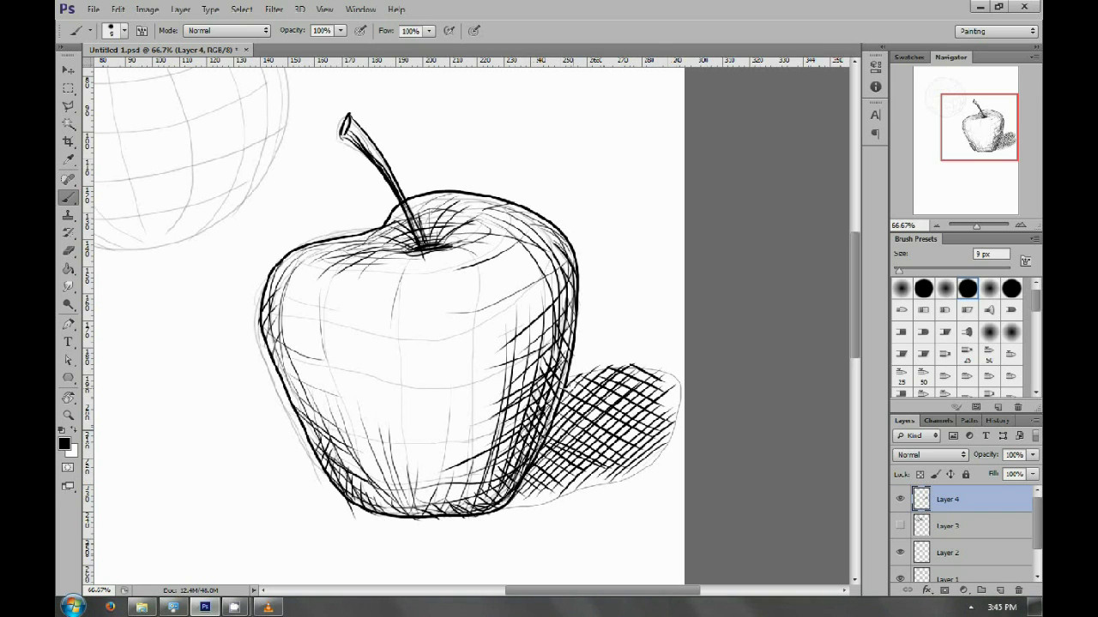
Darken the cast shadow with additional layers of near-vertical and near-horizontal strokes
drag(527, 496, 557, 397)
mouse_move(573, 470)
mouse_down()
mouse_move(580, 379)
mouse_move(597, 381)
mouse_up()
drag(602, 460, 612, 367)
drag(626, 422, 619, 367)
mouse_move(632, 444)
mouse_down()
mouse_move(649, 363)
mouse_move(517, 480)
mouse_move(629, 457)
mouse_up()
mouse_move(554, 450)
mouse_down()
mouse_move(640, 442)
mouse_move(613, 435)
mouse_move(631, 415)
mouse_up()
drag(566, 405, 616, 403)
drag(583, 390, 618, 384)
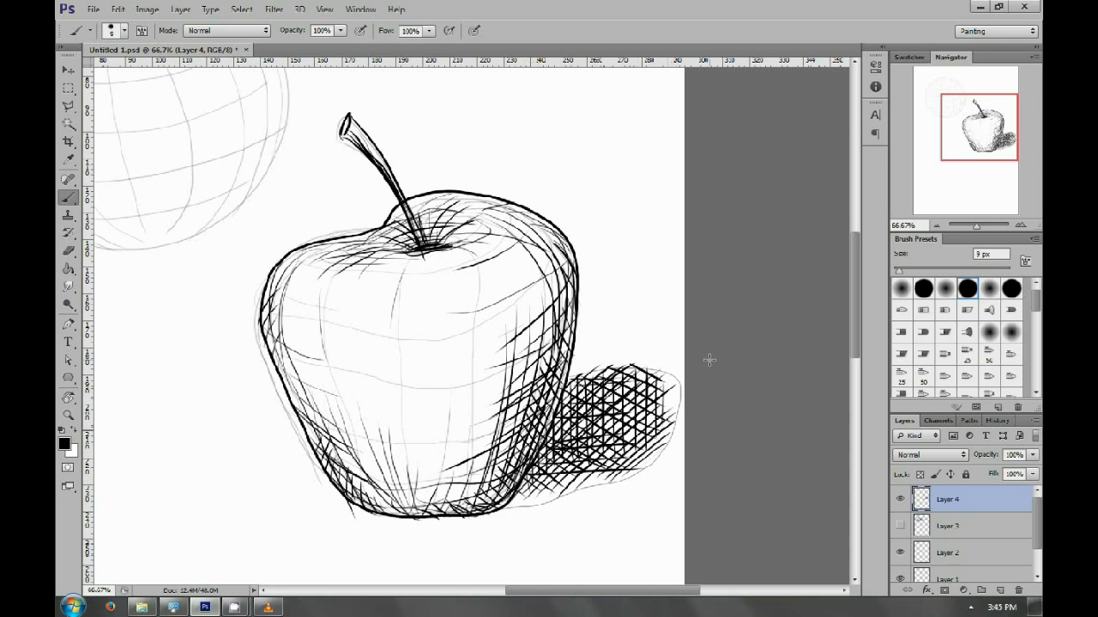
Hide the wireframe sketches on Layer 2 and Layer 1, and show the inked sphere on Layer 3
click(900, 553)
click(900, 578)
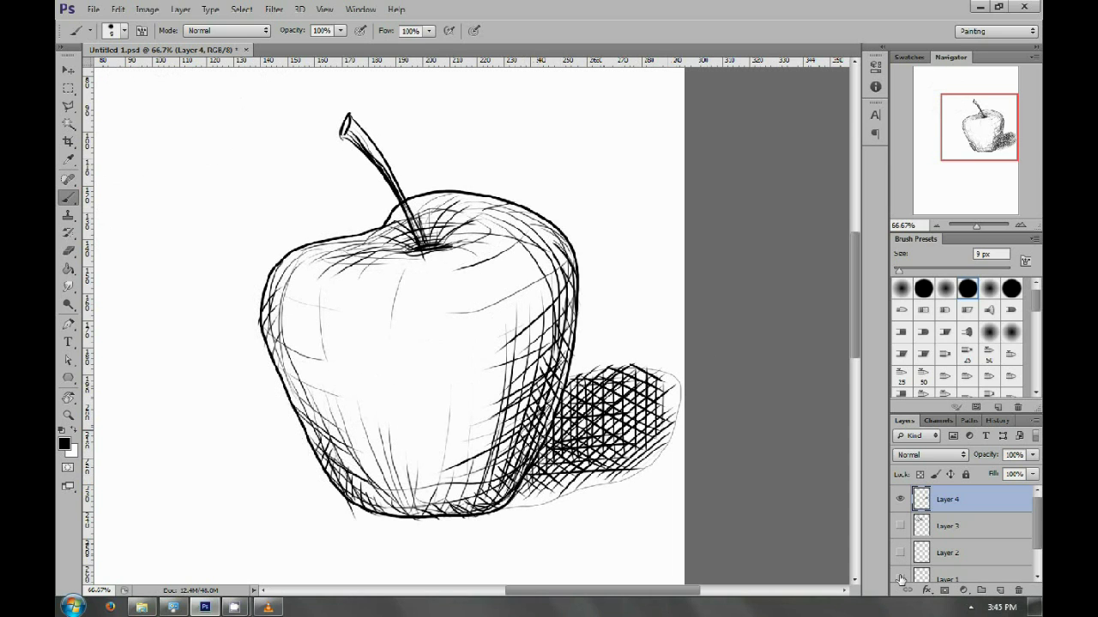
key(z)
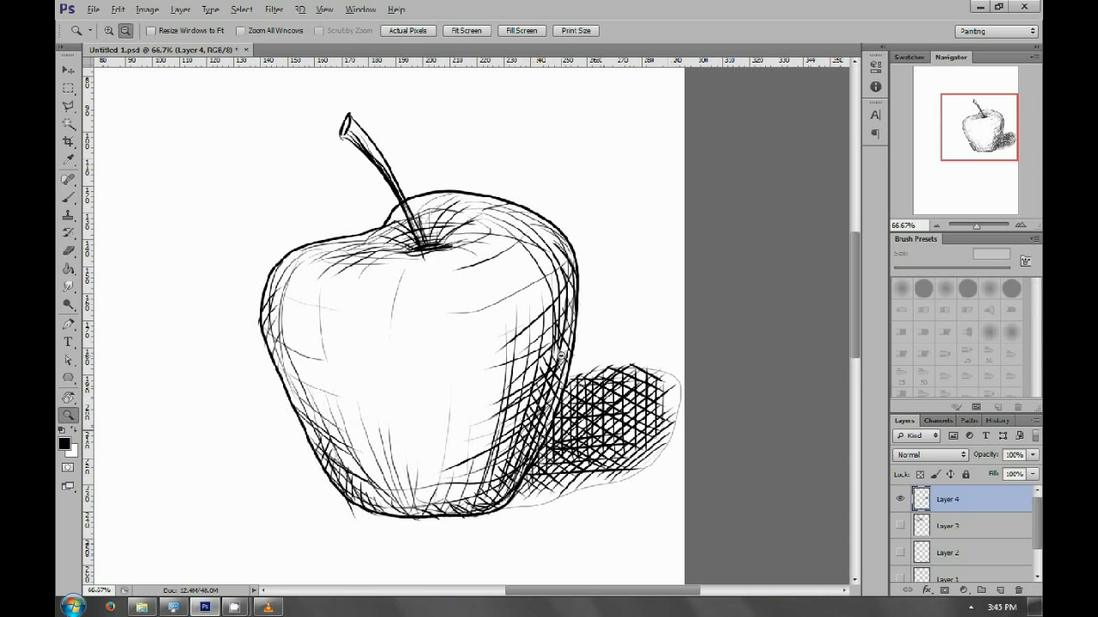
alt+click(558, 356)
click(902, 503)
drag(900, 499, 899, 525)
Move the Layer 3 sphere drawing straight down the page so it sits below and left of the apple
click(959, 525)
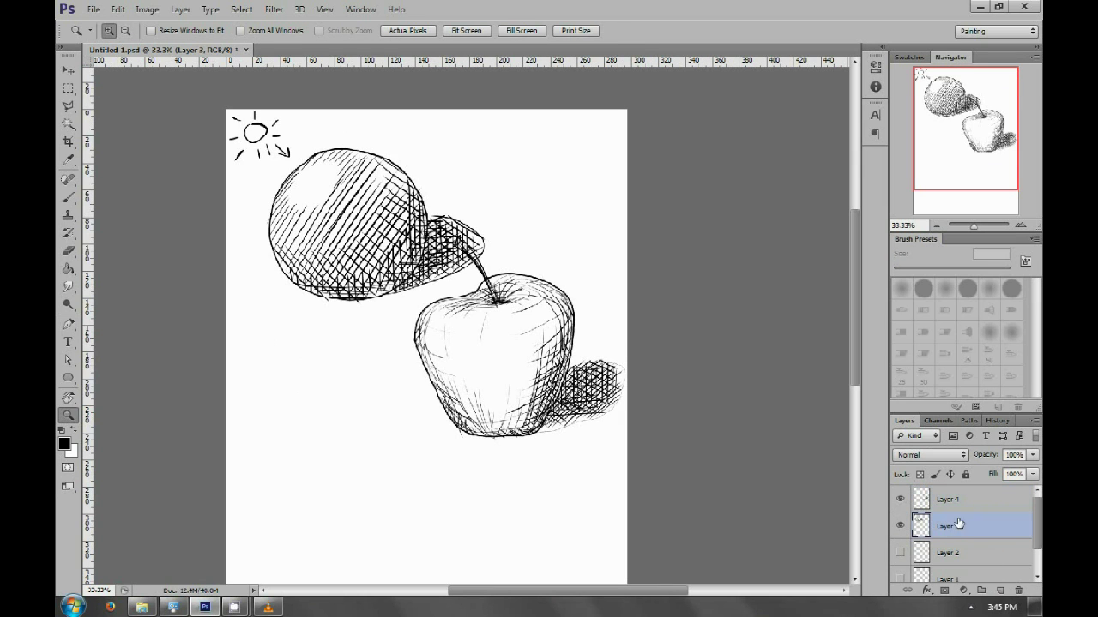
key(v)
mouse_move(390, 215)
mouse_down()
mouse_move(352, 232)
mouse_move(376, 433)
mouse_up()
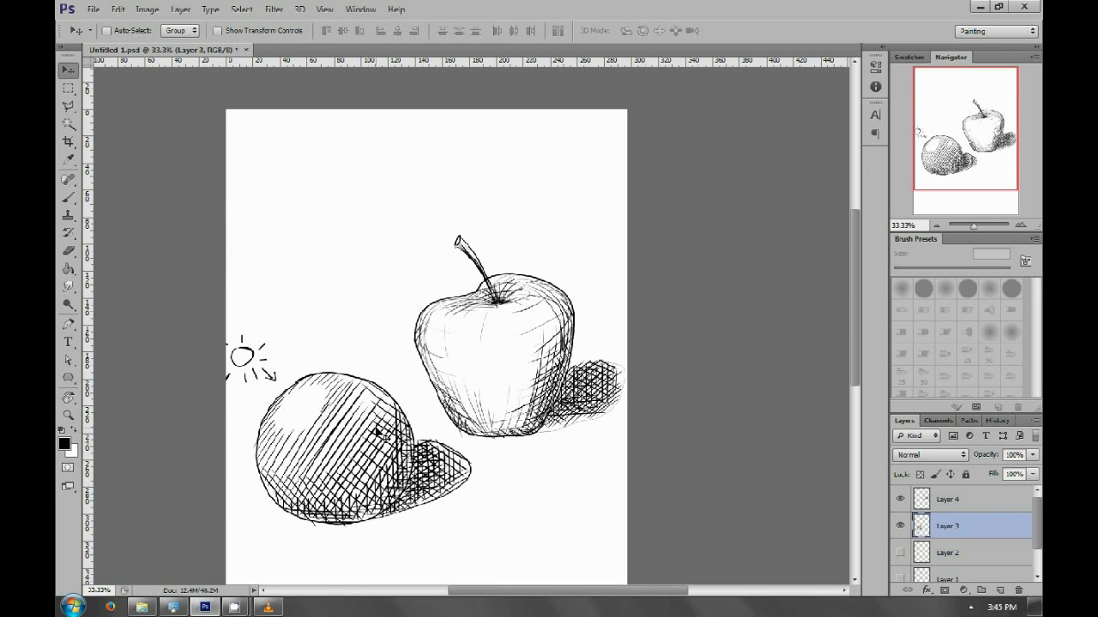